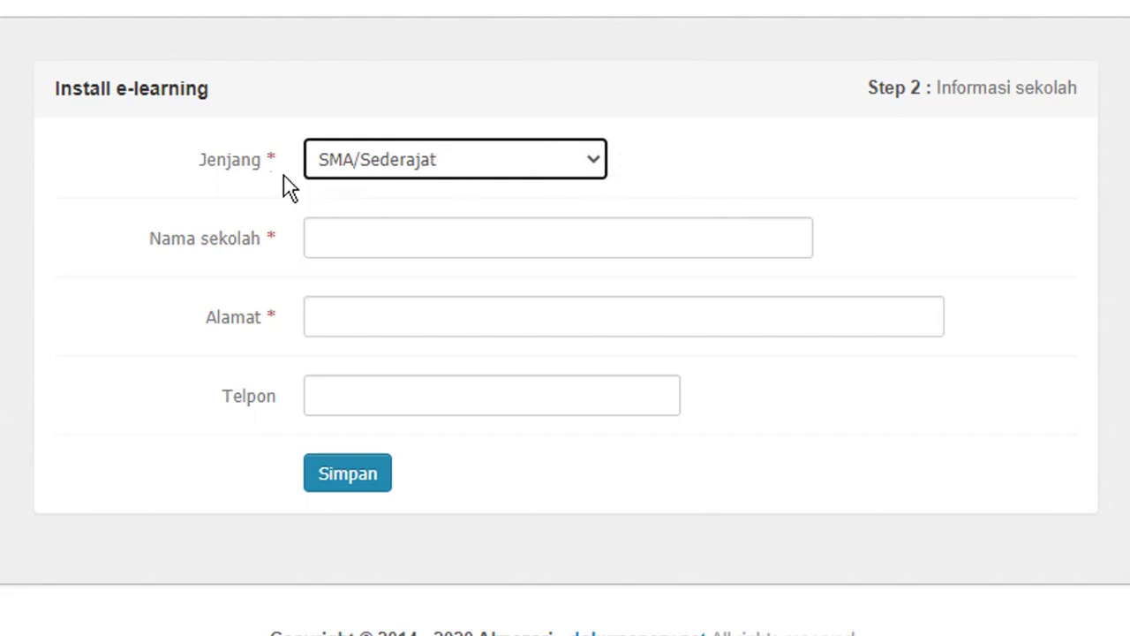
# Step: Set the school level to SMA/Sederajat and the school name to 'SMK Bayu Tutor'
pyautogui.click(558, 159)
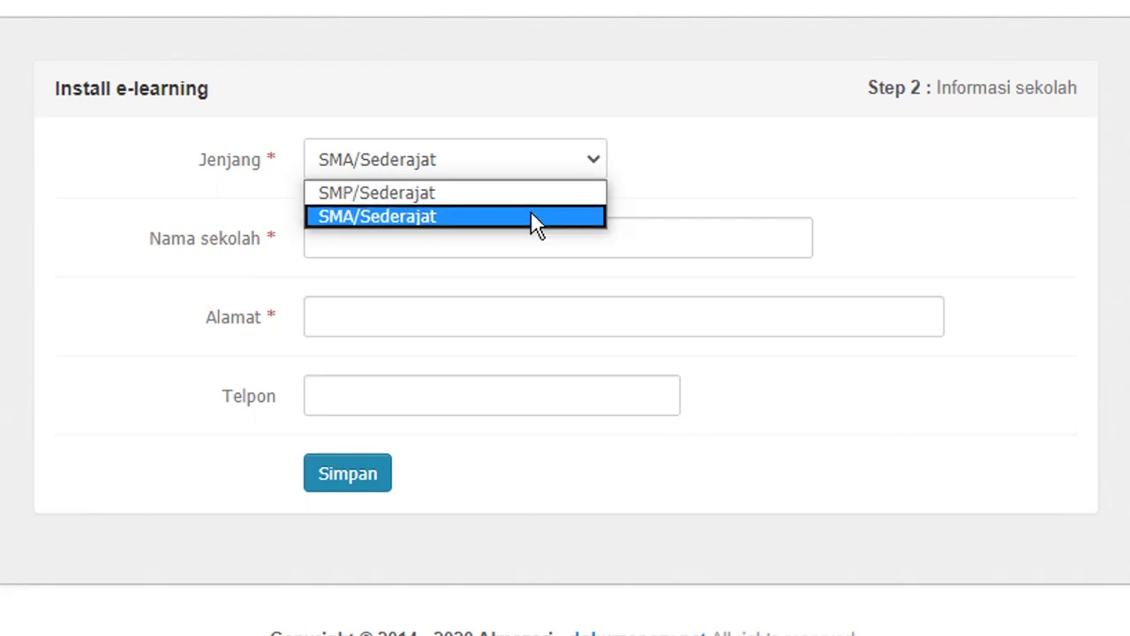
pyautogui.click(531, 215)
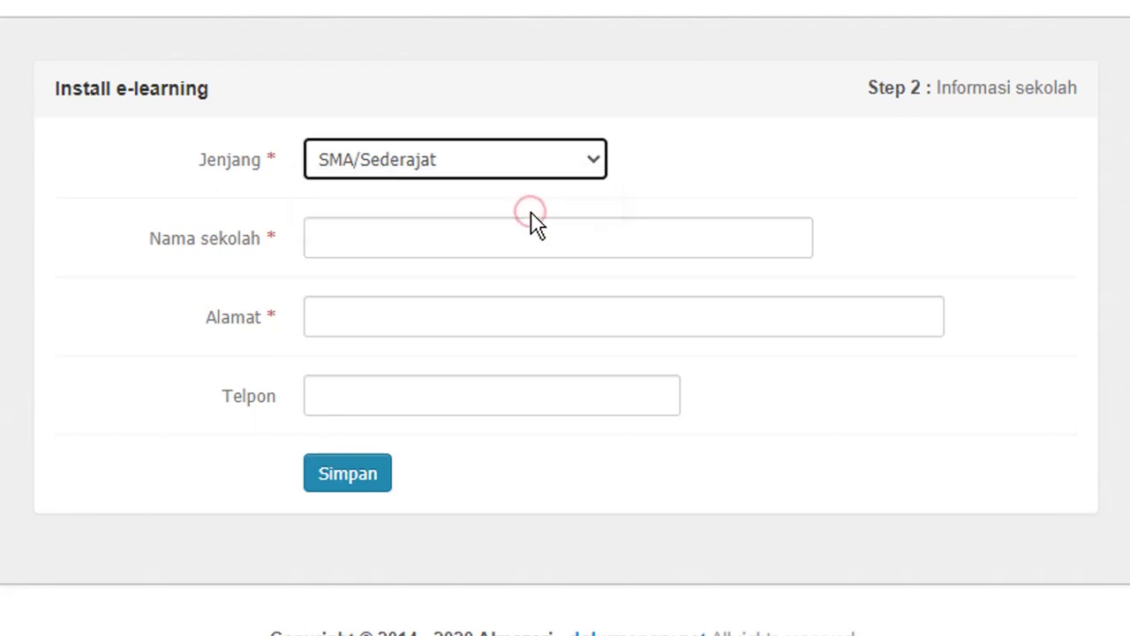
pyautogui.click(503, 247)
pyautogui.click(468, 233)
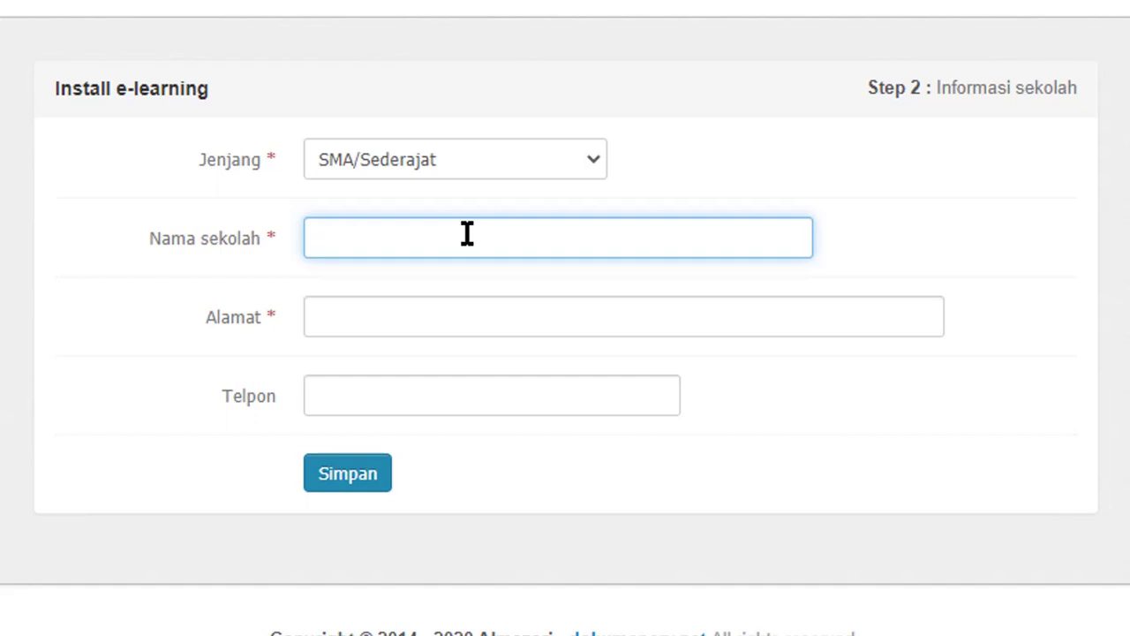
pyautogui.write('SMK Bayu T')
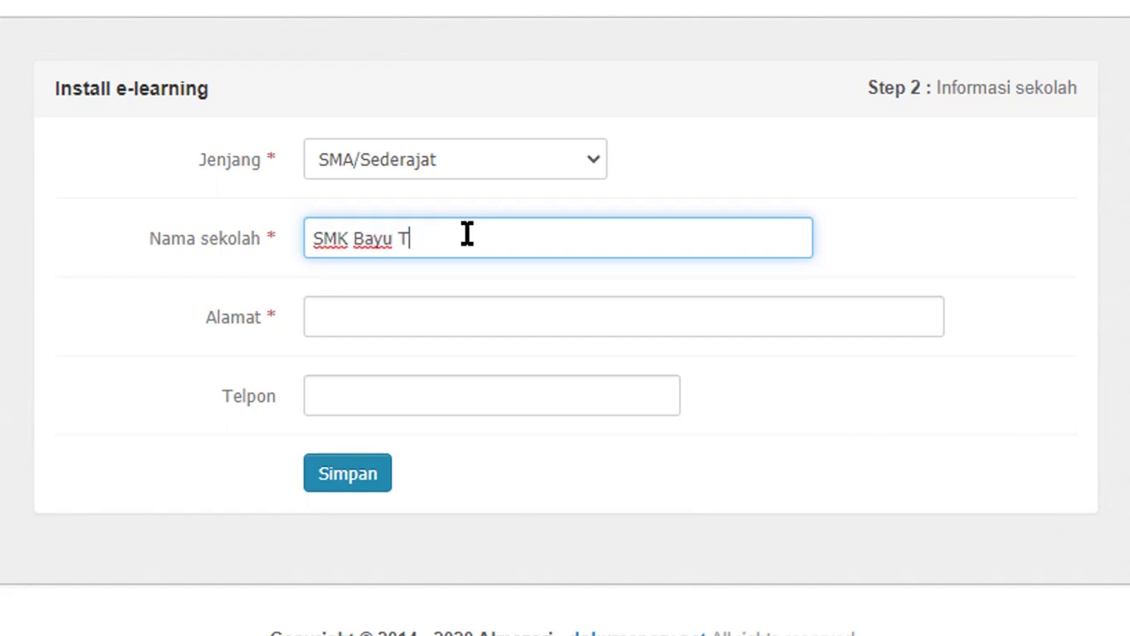
pyautogui.write('utor')
# Step: Fill in the address Bandung and the school's phone number, then save
pyautogui.click(433, 318)
pyautogui.click(396, 375)
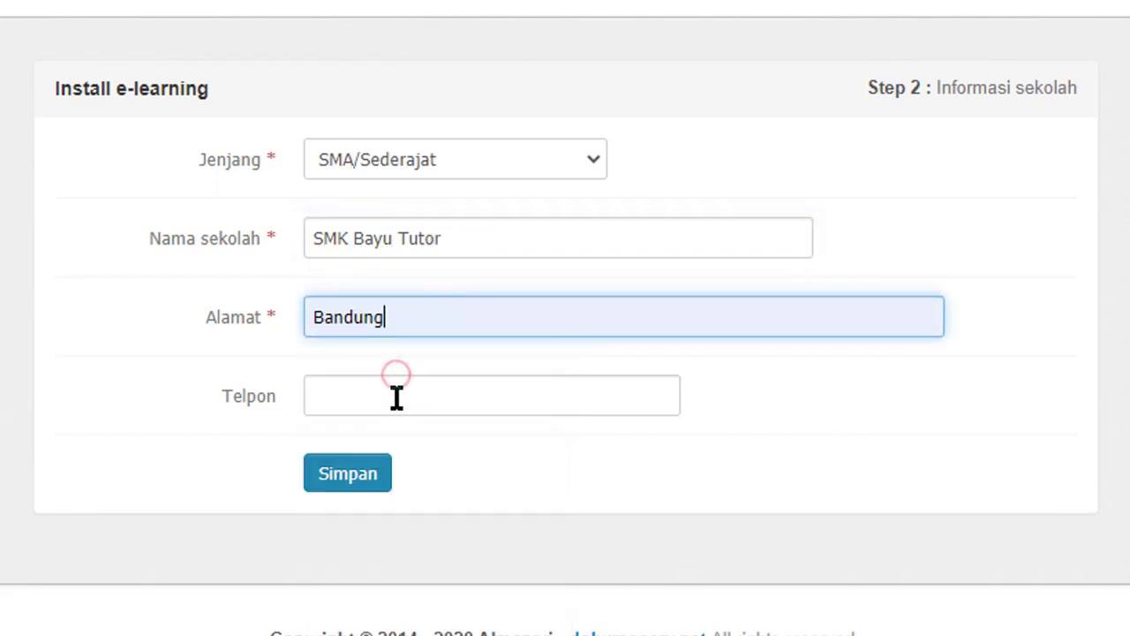
pyautogui.click(406, 397)
pyautogui.click(394, 458)
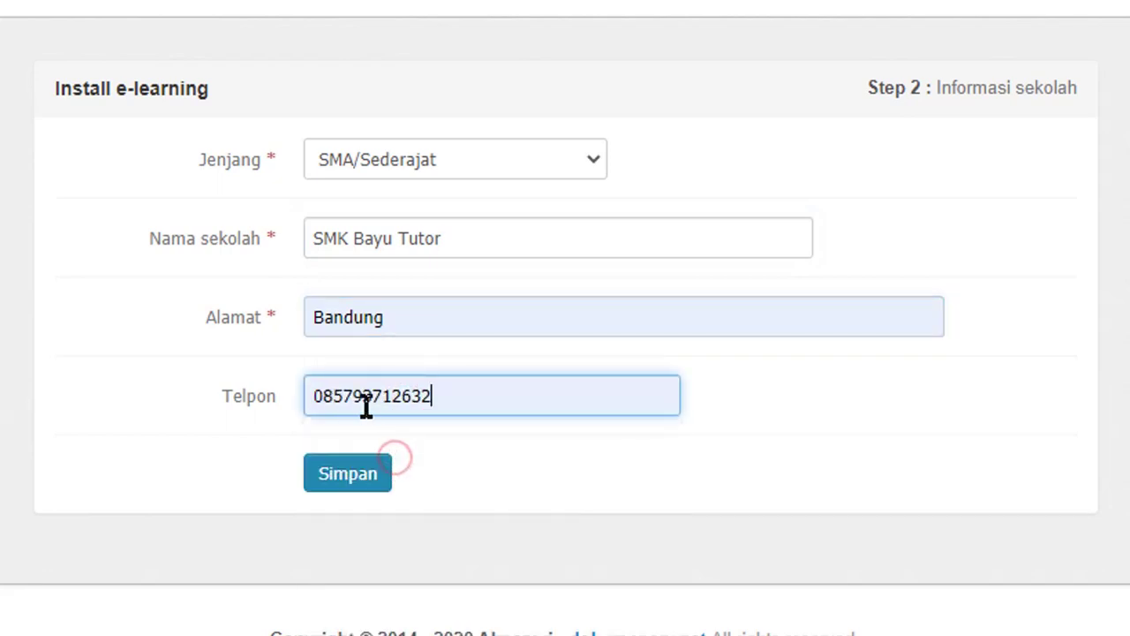
pyautogui.moveTo(469, 386); pyautogui.dragTo(307, 392)
pyautogui.click(468, 392)
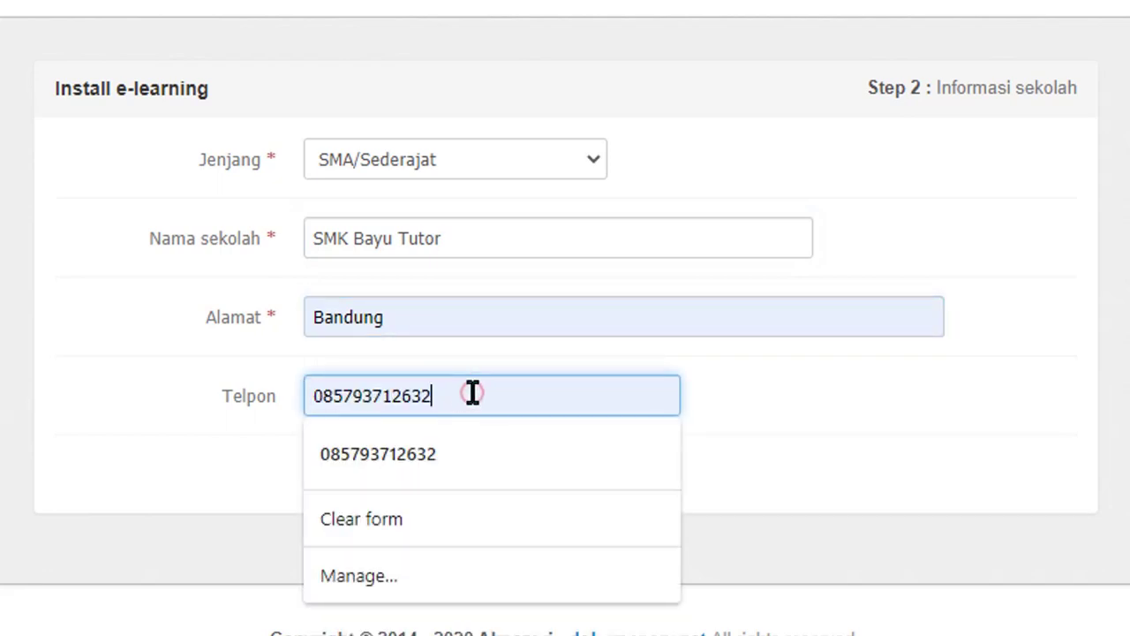
pyautogui.click(897, 397)
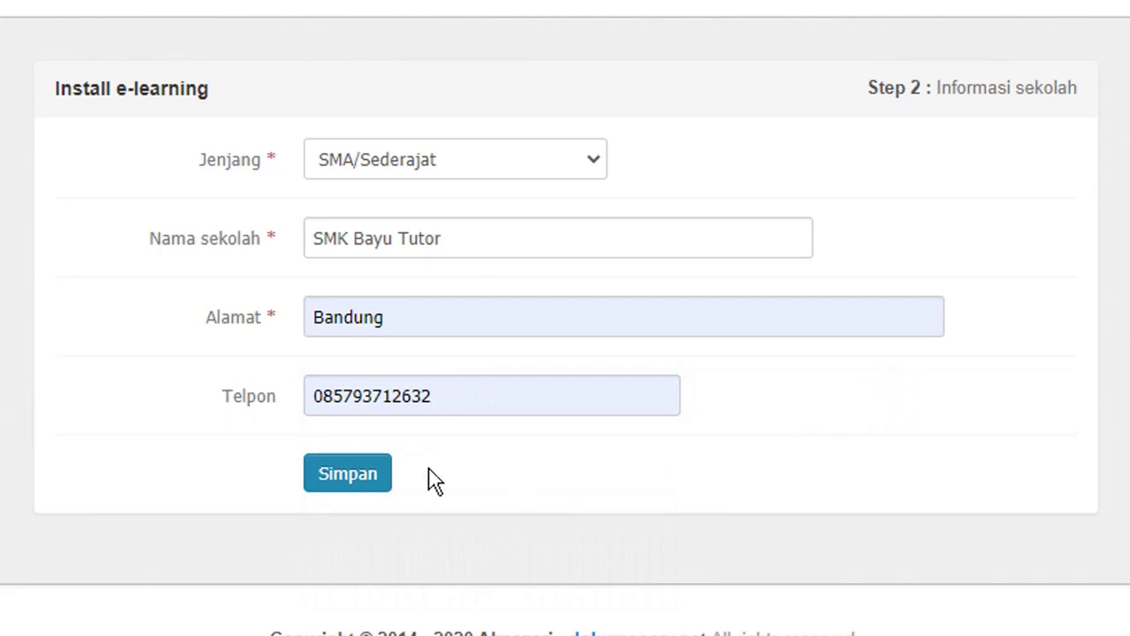
pyautogui.click(343, 481)
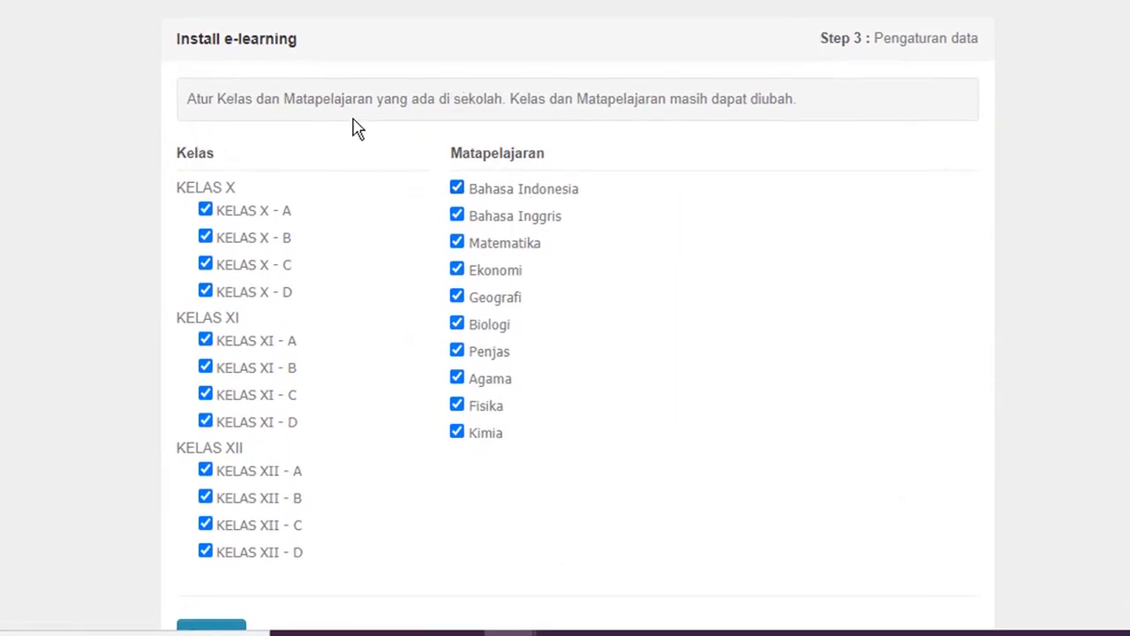
# Step: Keep every class X–XII A–D and all ten subjects ticked, and save the data setup
pyautogui.scroll(-1, 653, 174)
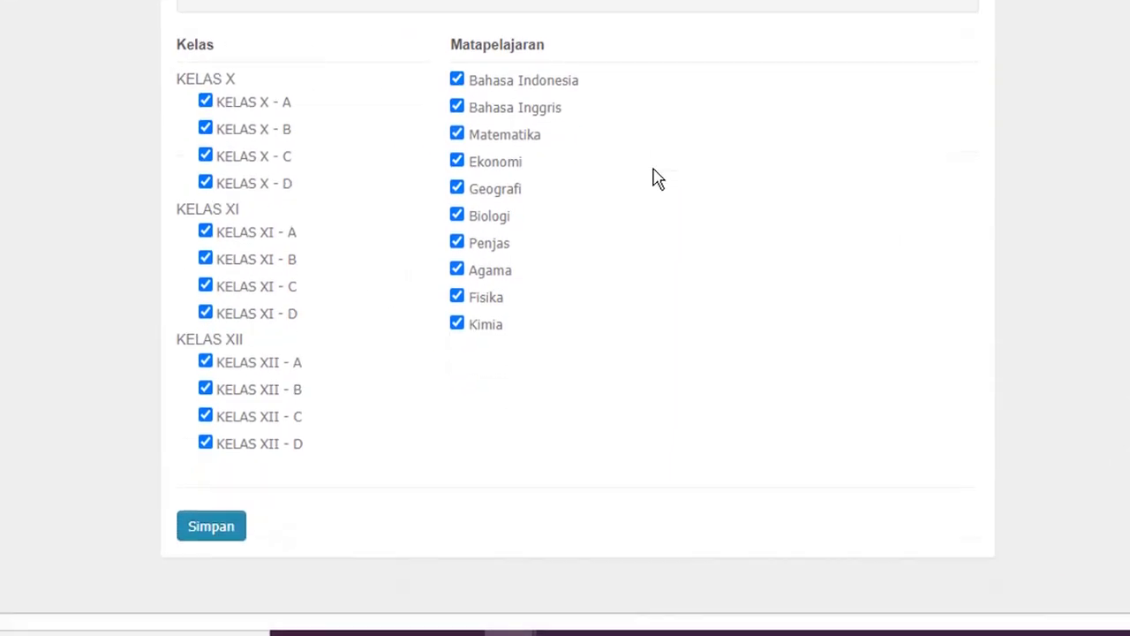
pyautogui.scroll(1, 654, 176)
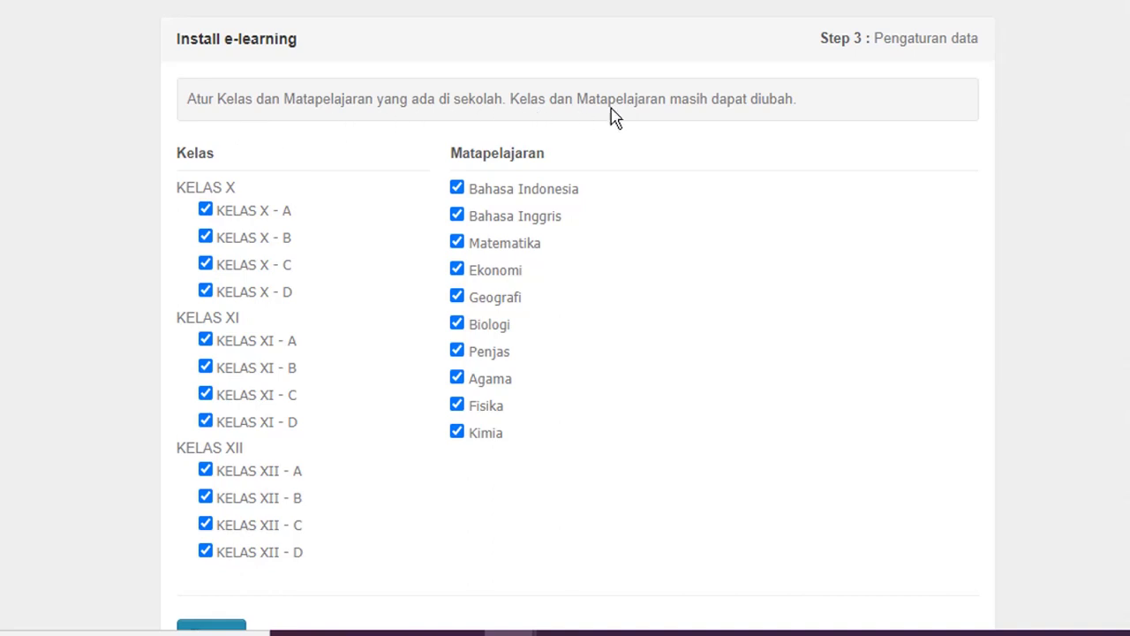
pyautogui.scroll(-2, 633, 152)
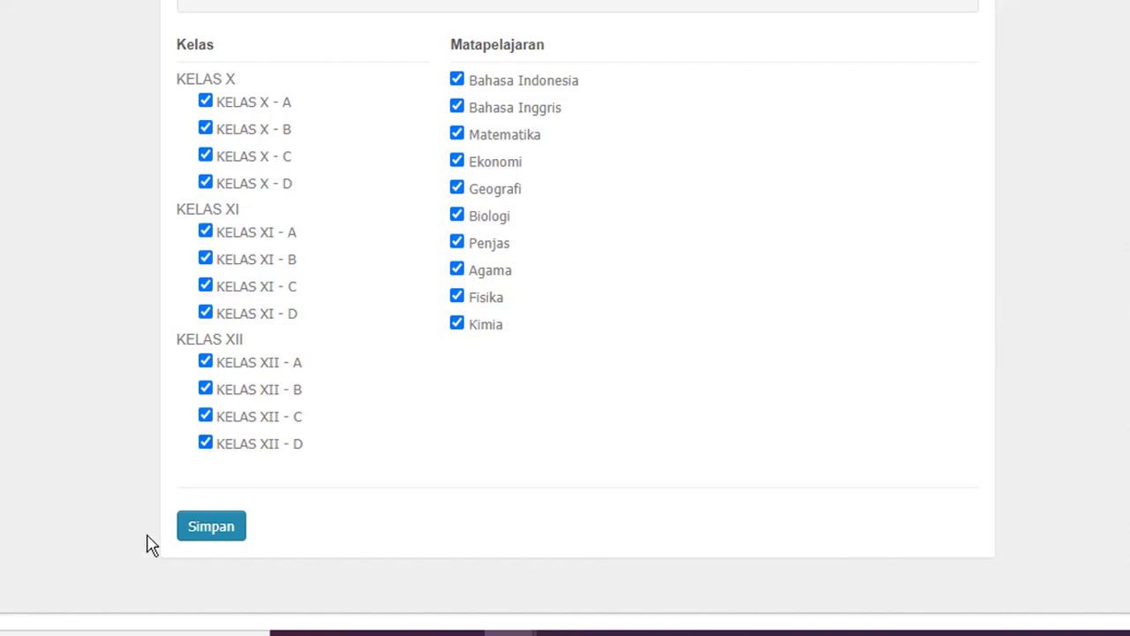
pyautogui.click(209, 533)
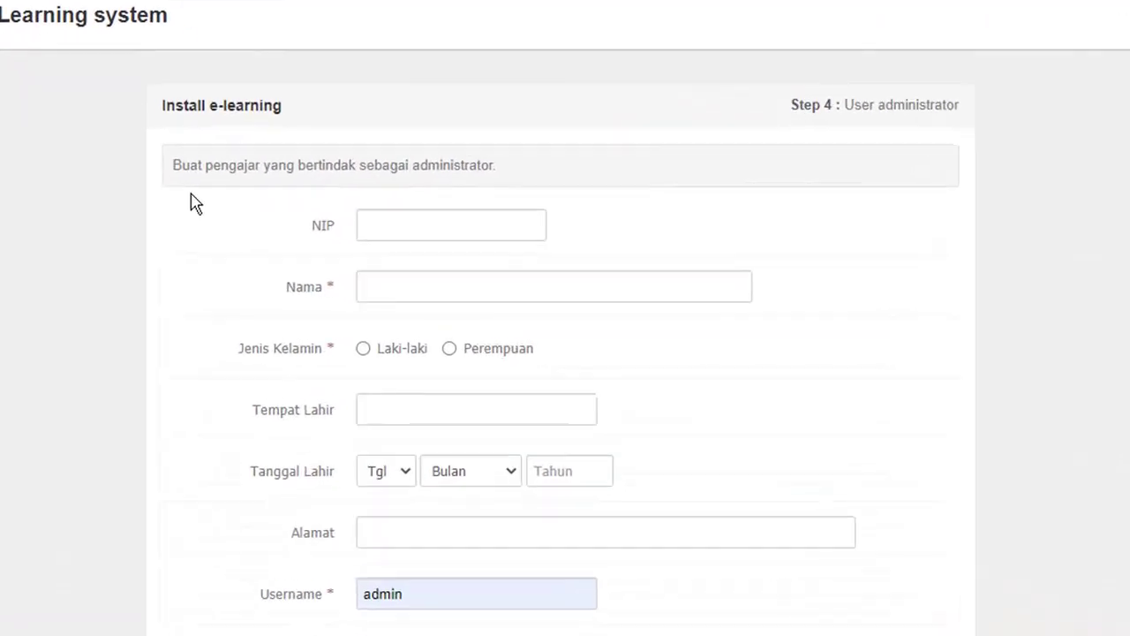
# Step: Read the Step 4 instructions for creating the administrator teacher
pyautogui.moveTo(172, 163); pyautogui.dragTo(536, 205)
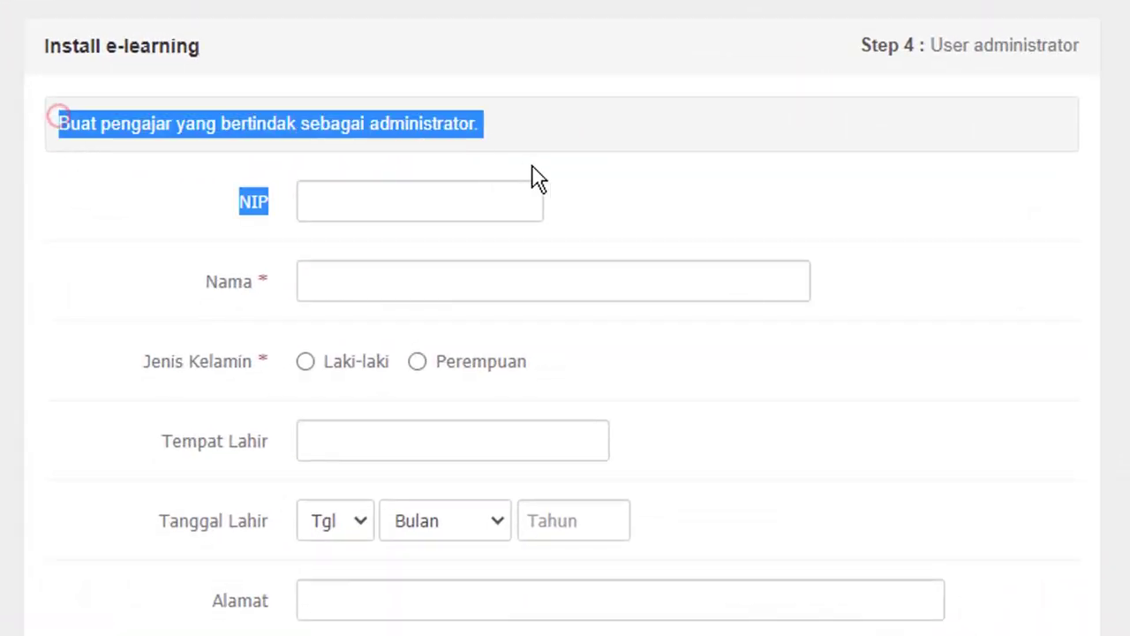
pyautogui.click(617, 126)
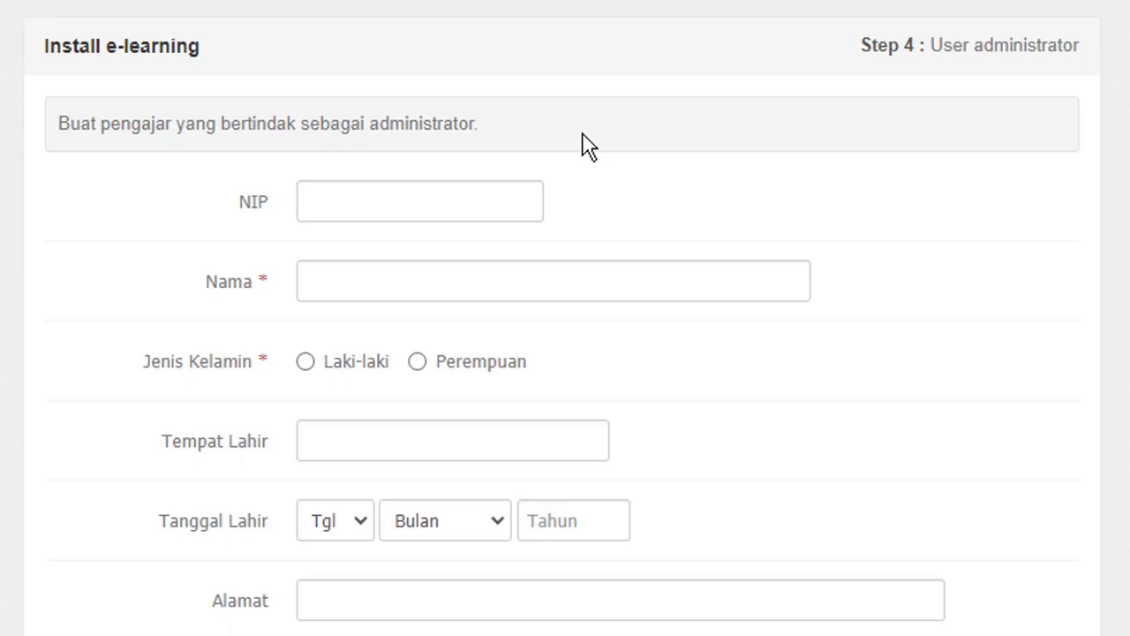
# Step: Fill the NIP field with the administrator's saved ID number
pyautogui.click(405, 197)
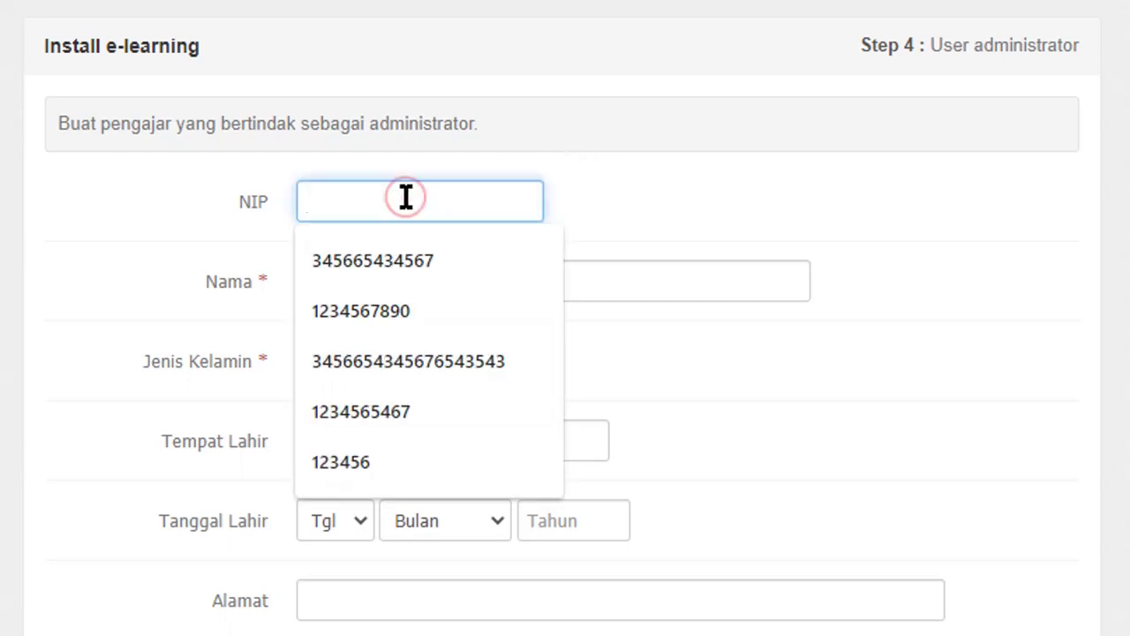
pyautogui.click(391, 274)
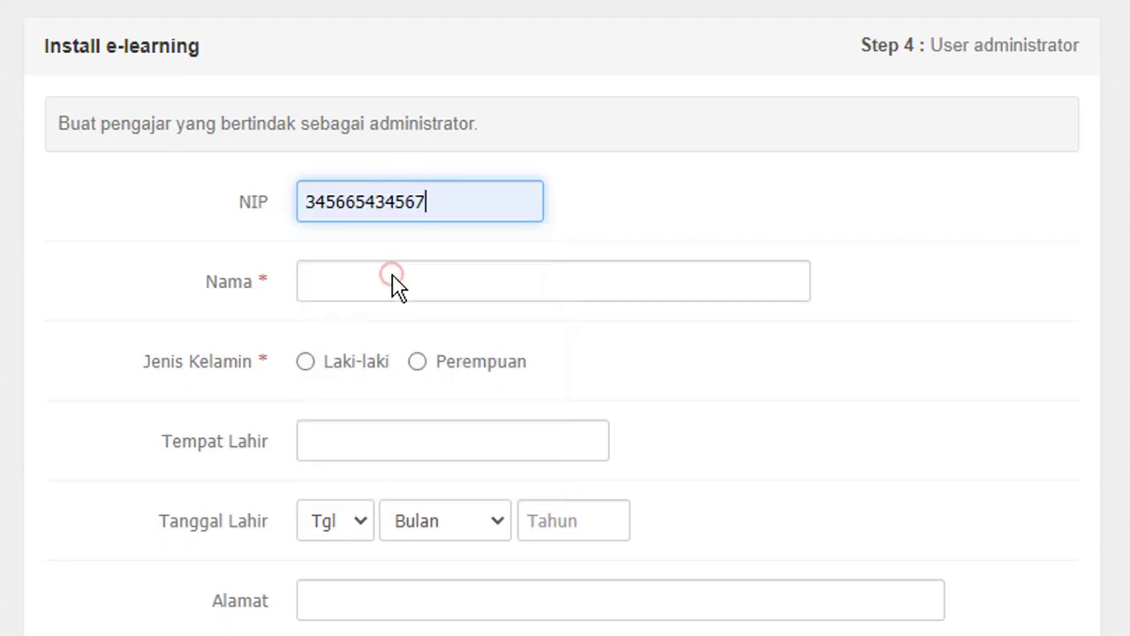
pyautogui.click(577, 212)
pyautogui.click(365, 199)
pyautogui.doubleClick(469, 196)
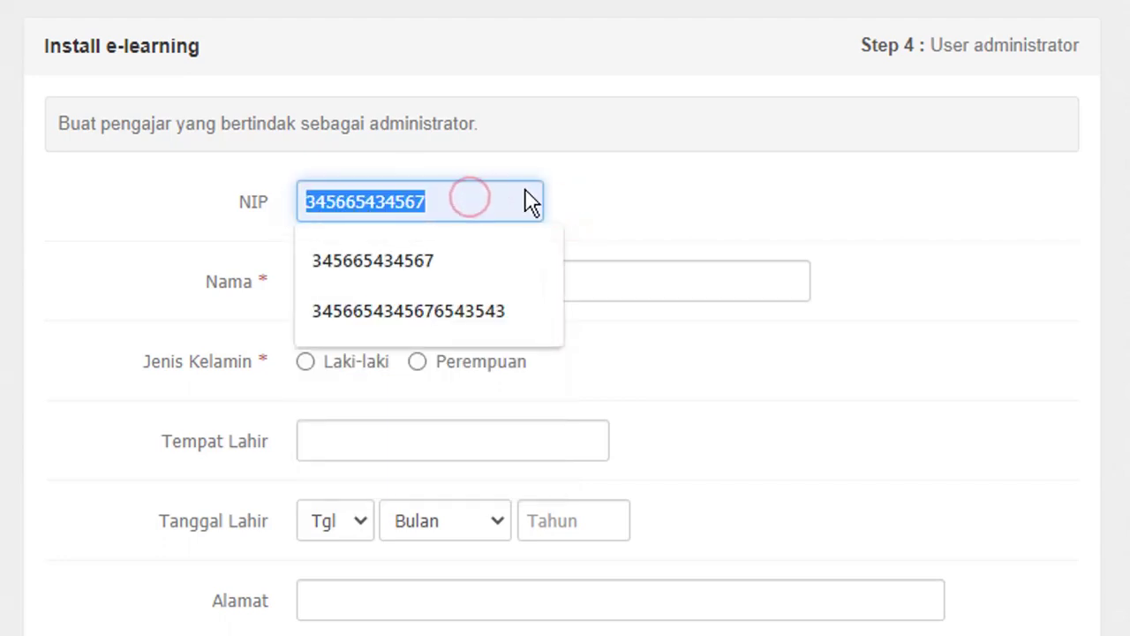
pyautogui.click(636, 186)
# Step: Enter the administrator's full name, gender Laki-laki, and birthplace Garut
pyautogui.click(376, 287)
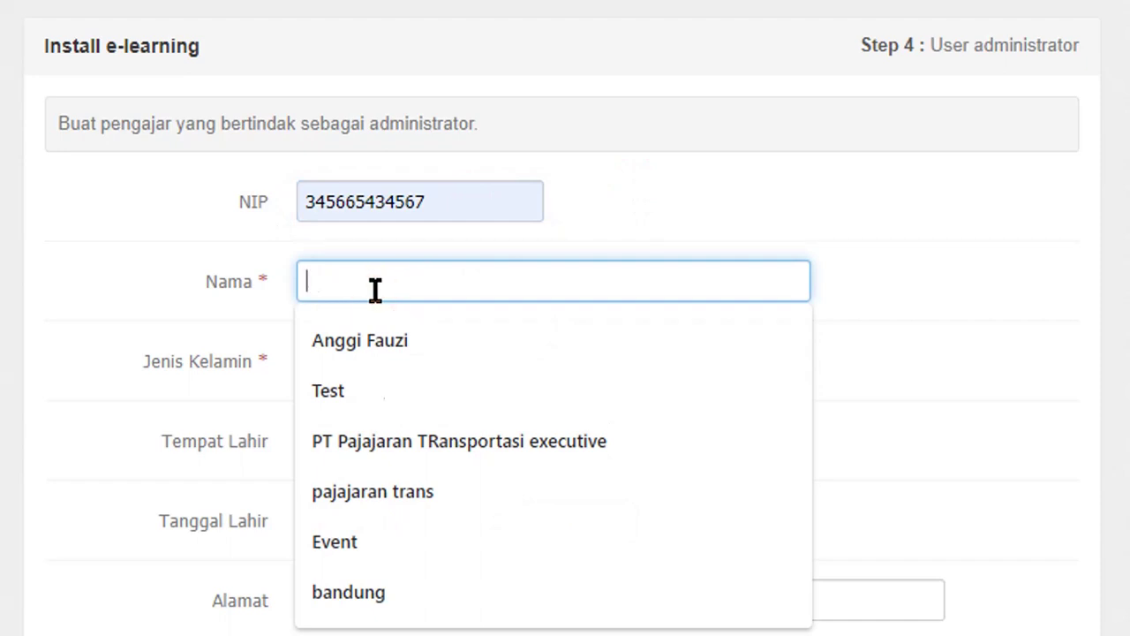
pyautogui.write('Bayu')
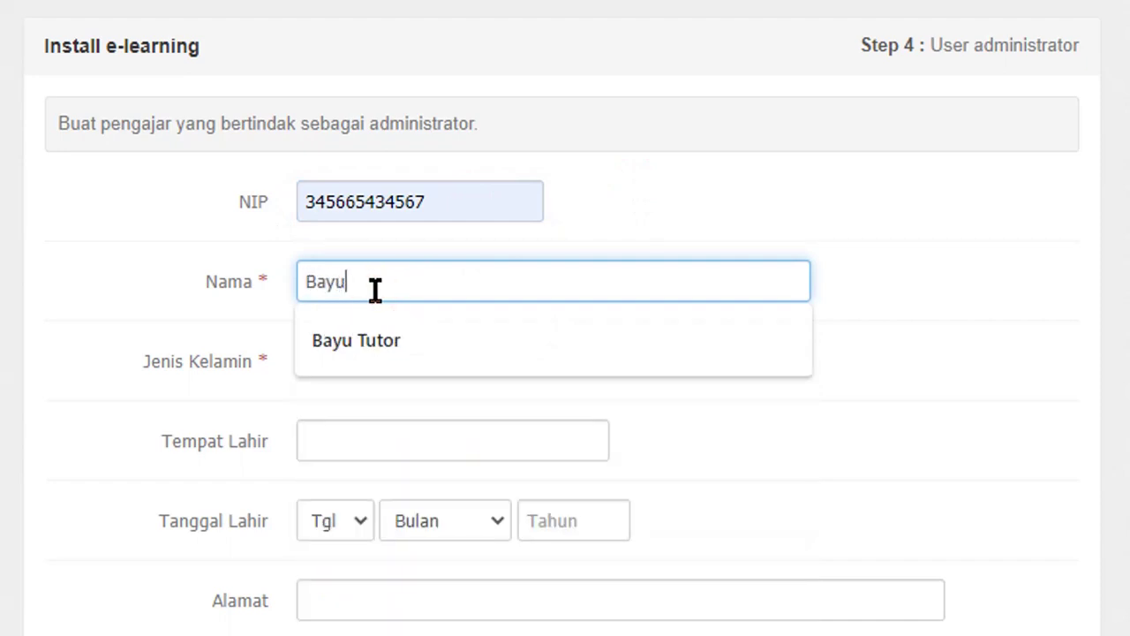
pyautogui.press('Down')
pyautogui.press('Return')
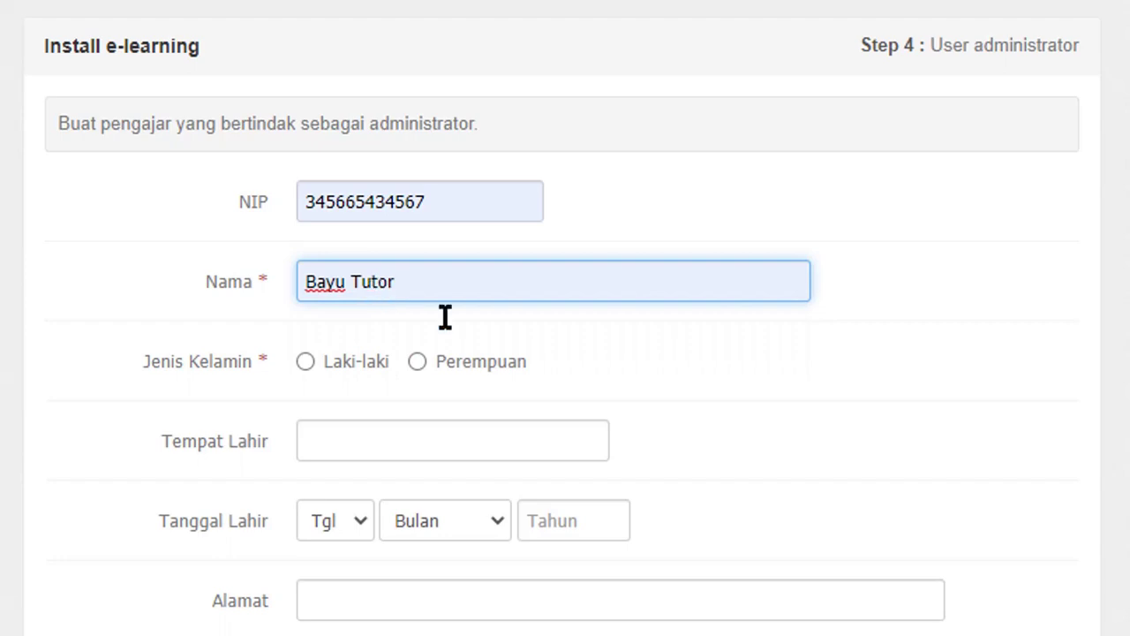
pyautogui.click(311, 366)
pyautogui.click(358, 440)
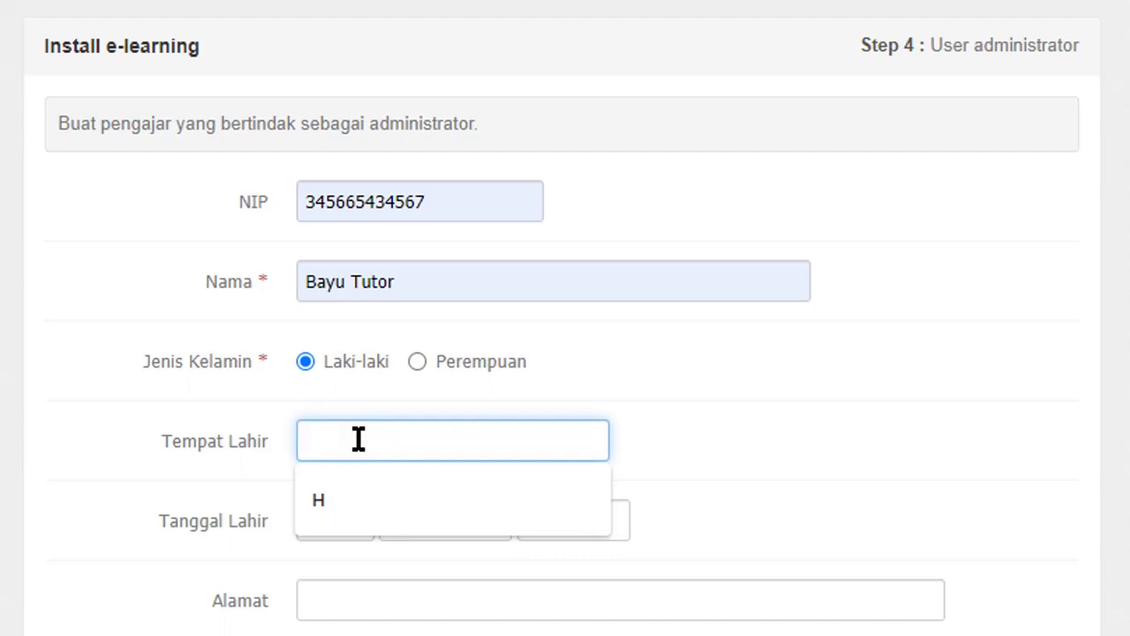
pyautogui.write('Garut')
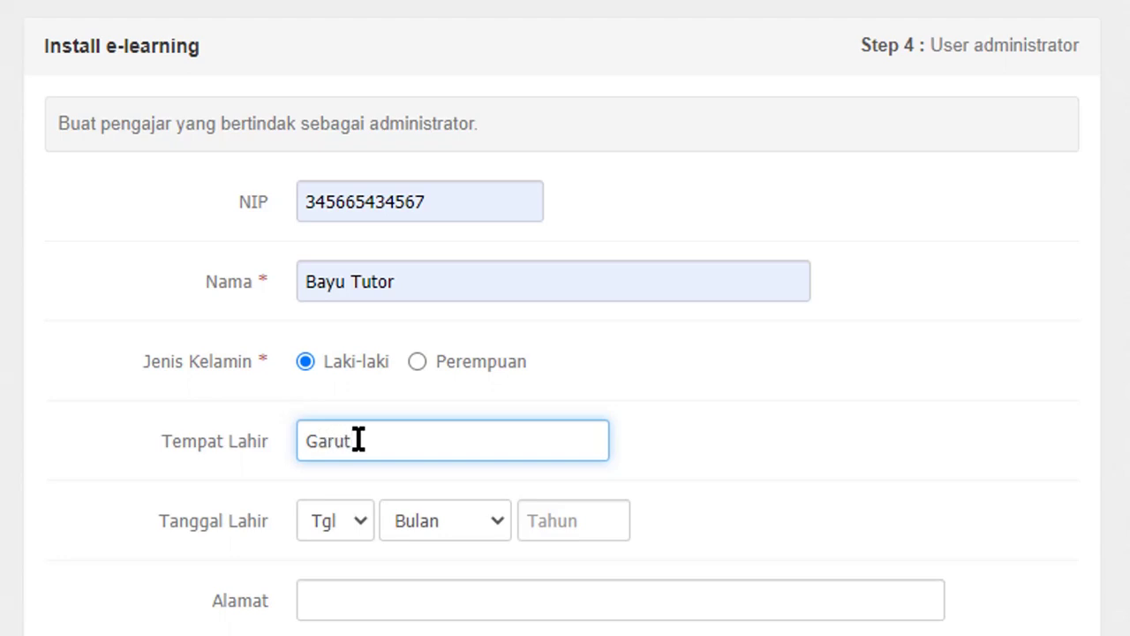
pyautogui.click(356, 521)
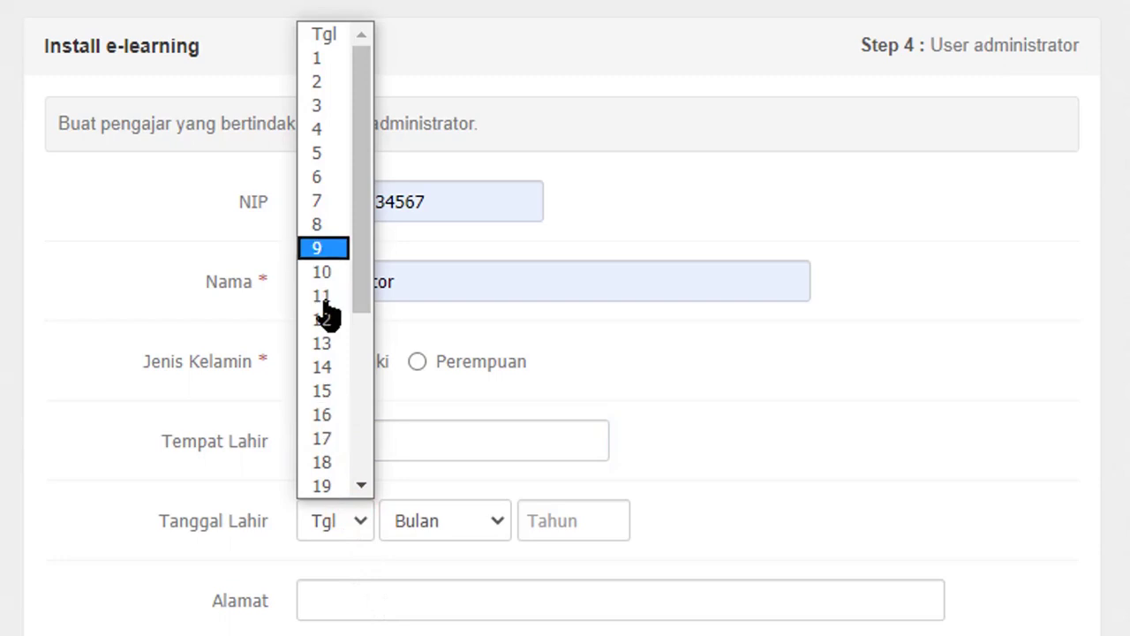
pyautogui.scroll(-3, 325, 314)
pyautogui.click(333, 460)
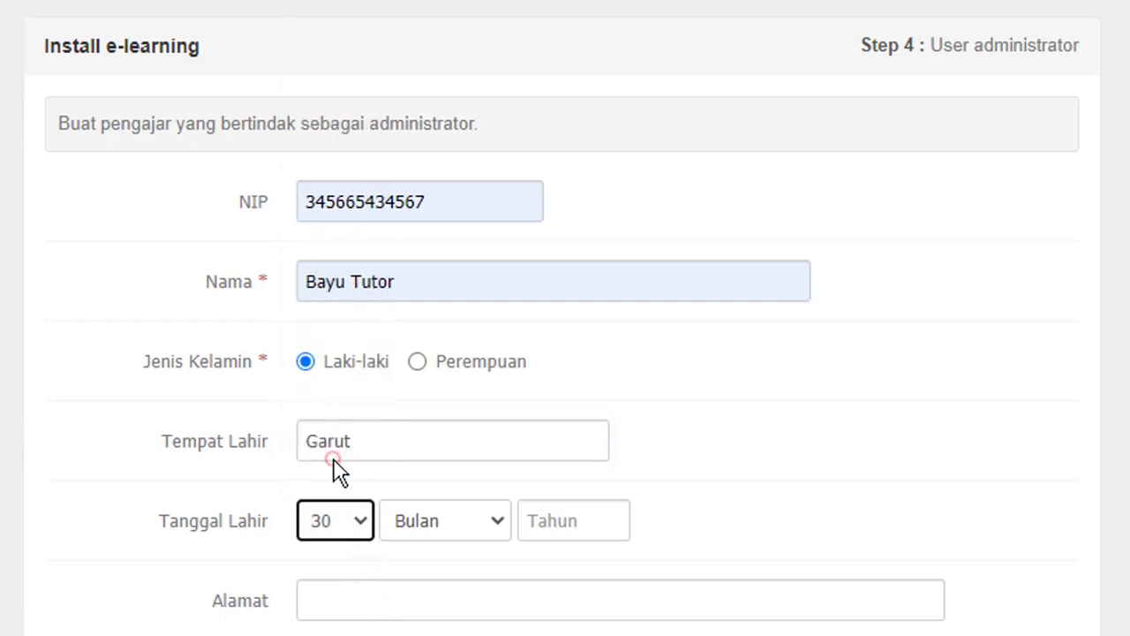
pyautogui.click(489, 521)
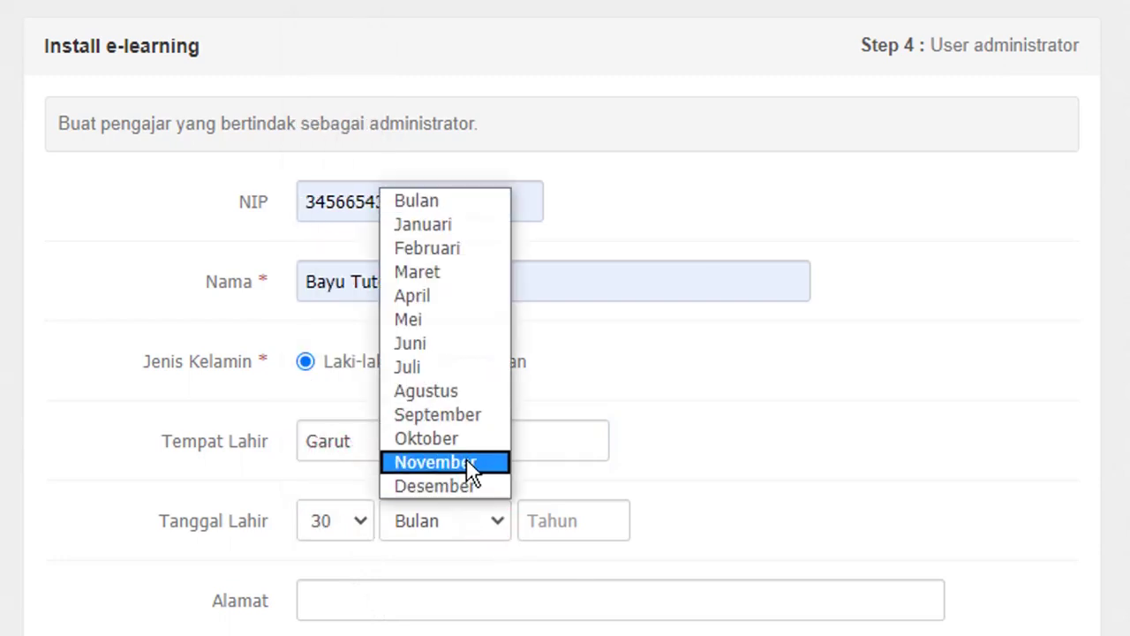
pyautogui.click(474, 408)
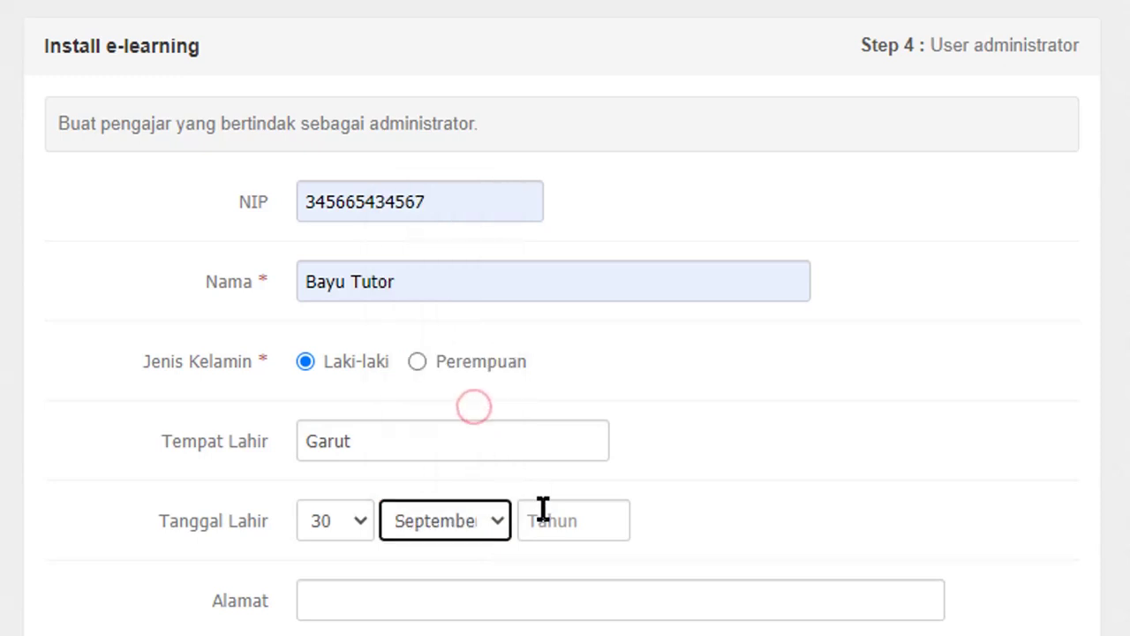
pyautogui.click(548, 520)
pyautogui.write('1')
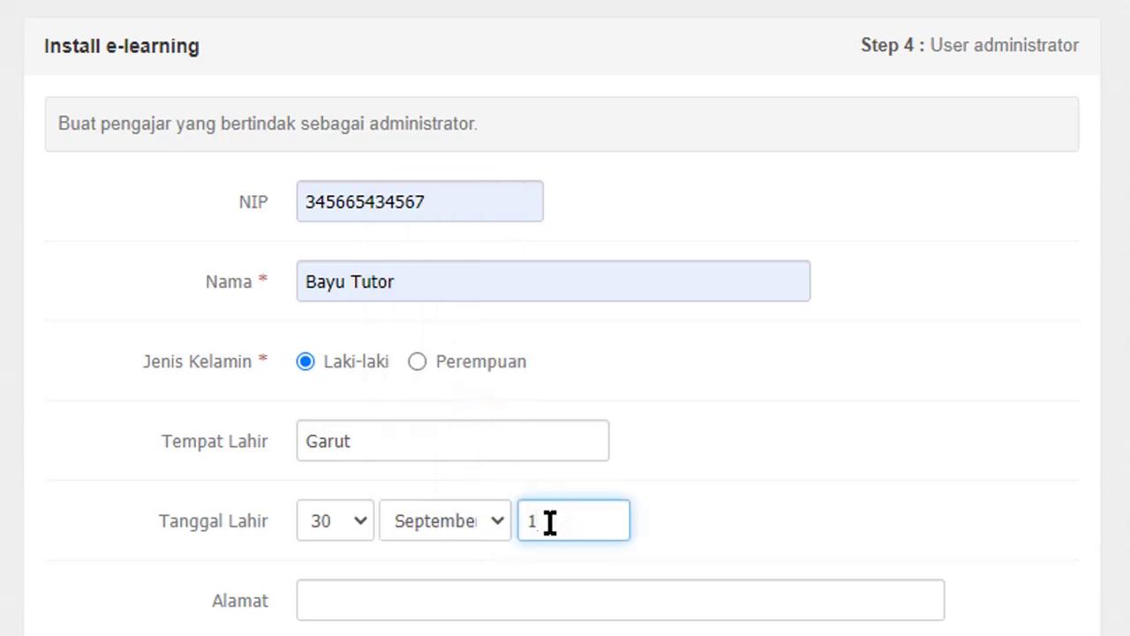
pyautogui.write('987')
pyautogui.click(795, 488)
# Step: Set the address to Bandung and keep the username admin
pyautogui.click(416, 591)
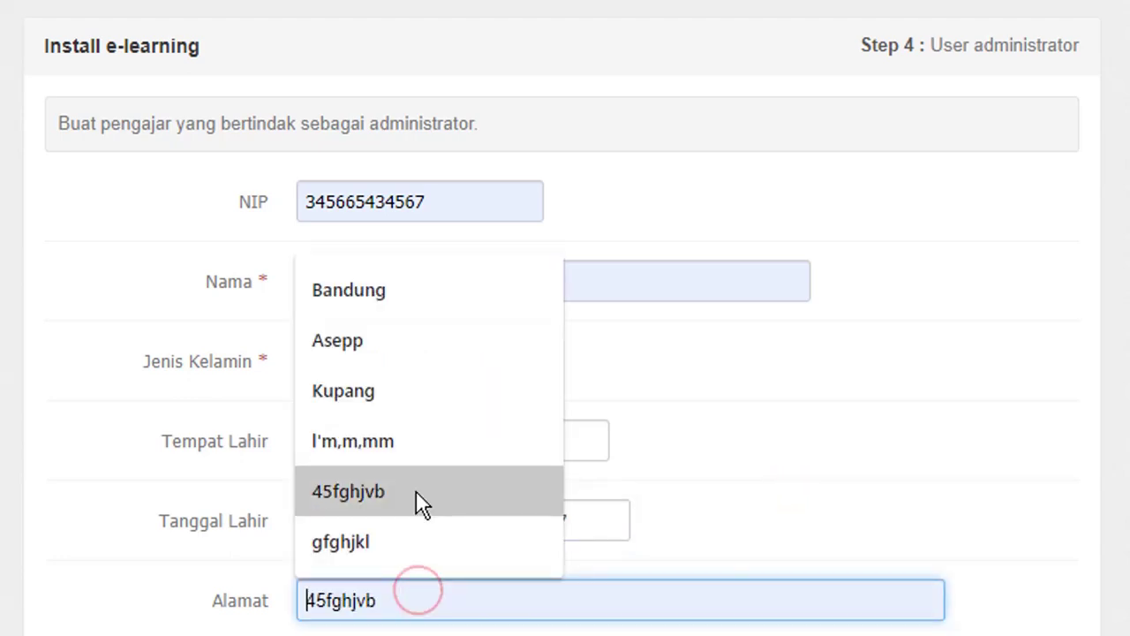
pyautogui.click(389, 289)
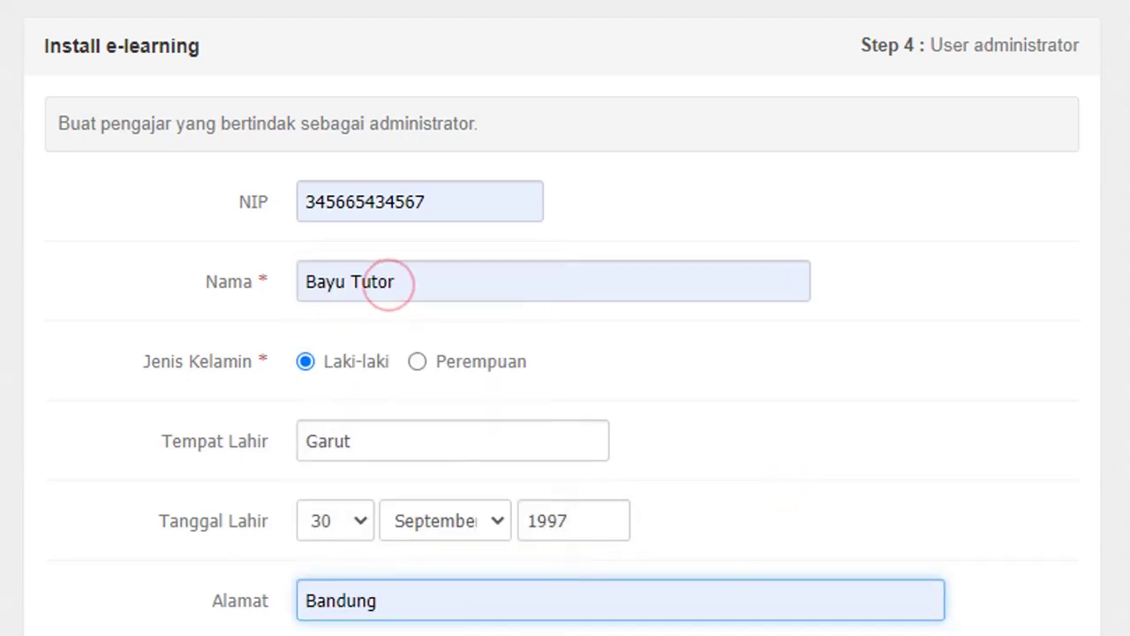
pyautogui.scroll(-5, 391, 285)
pyautogui.scroll(2, 366, 487)
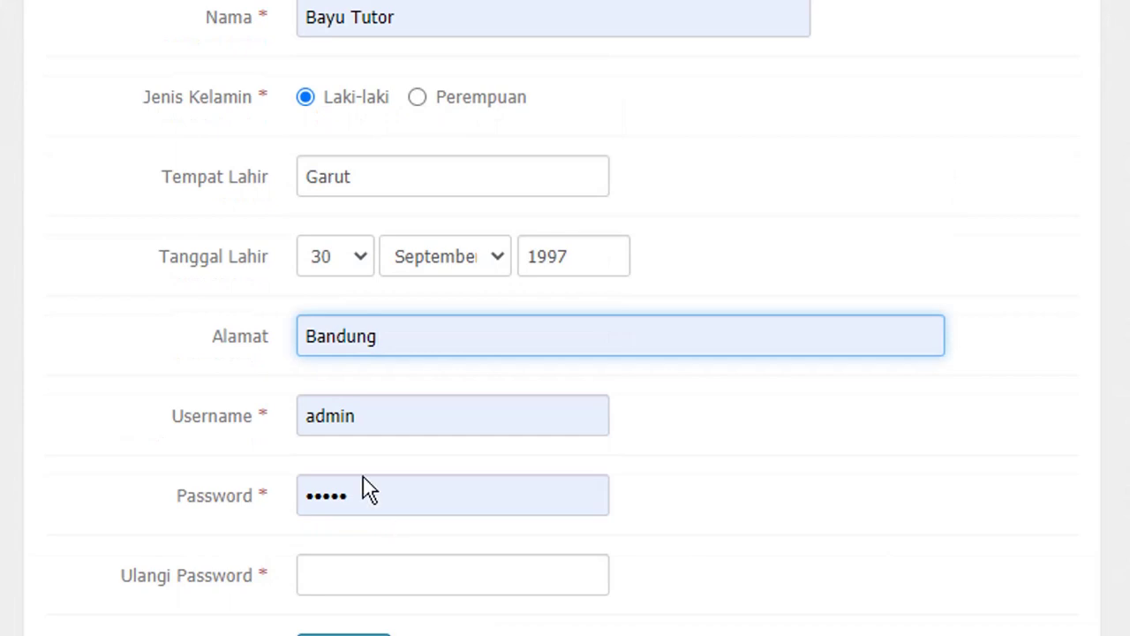
pyautogui.click(385, 421)
pyautogui.click(385, 420)
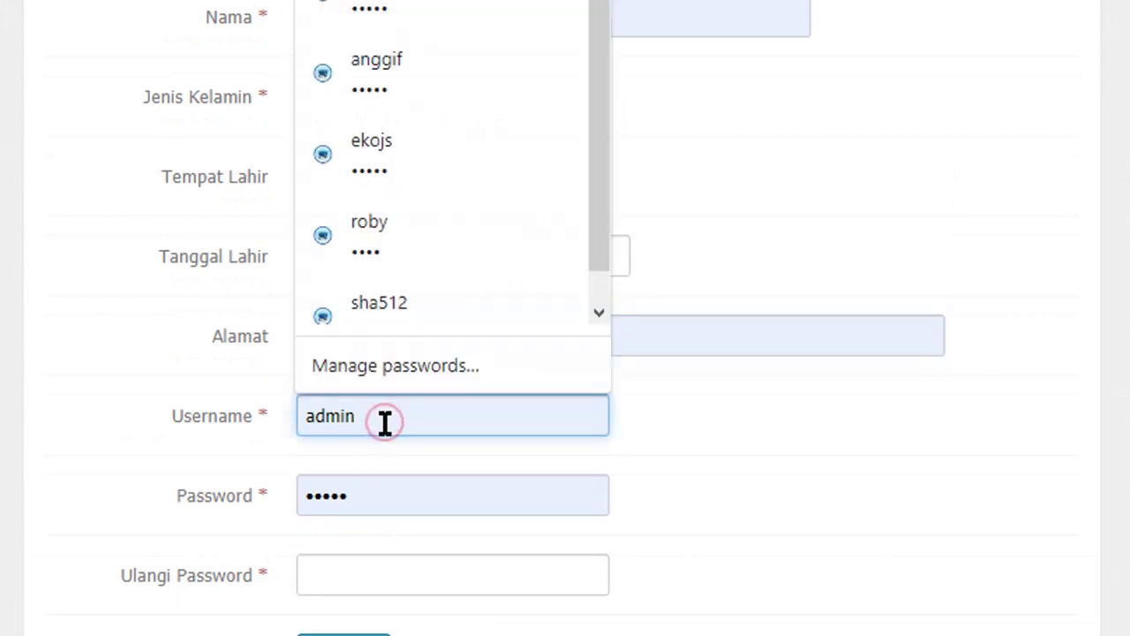
pyautogui.click(802, 407)
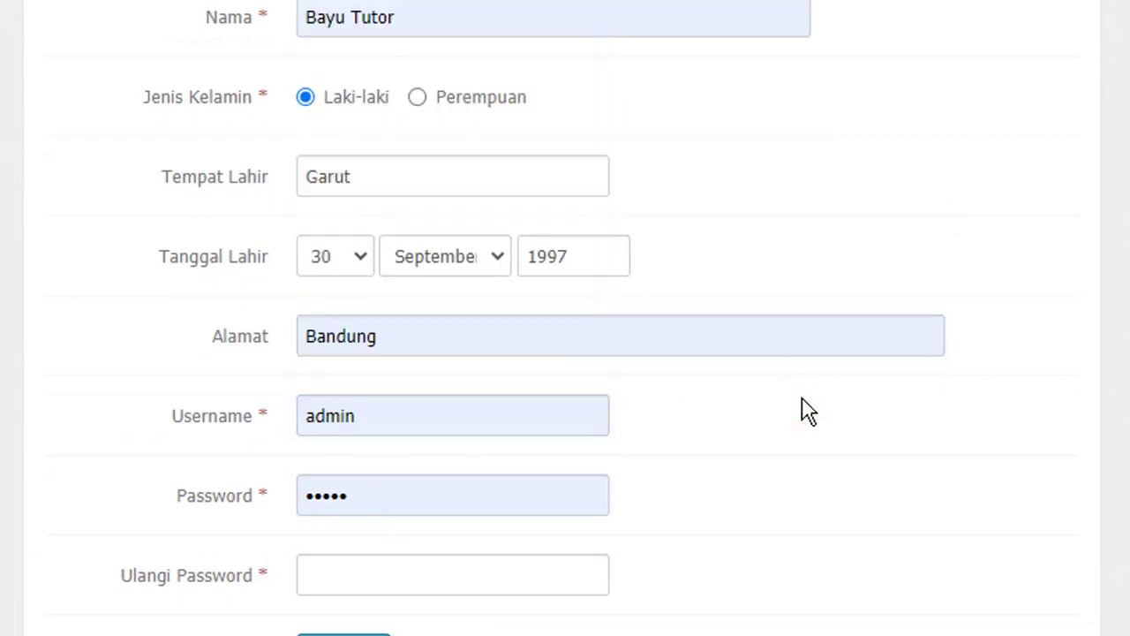
pyautogui.click(431, 413)
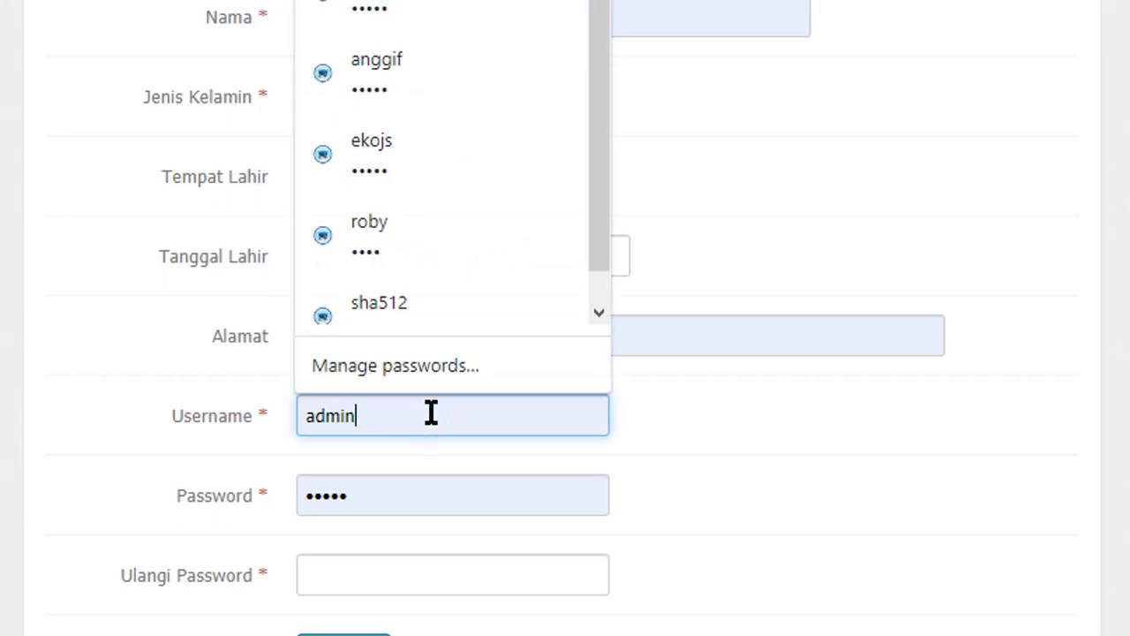
# Step: Replace the prefilled password with the account password and repeat it in Ulangi Password
pyautogui.click(356, 492)
pyautogui.press('BackSpace')
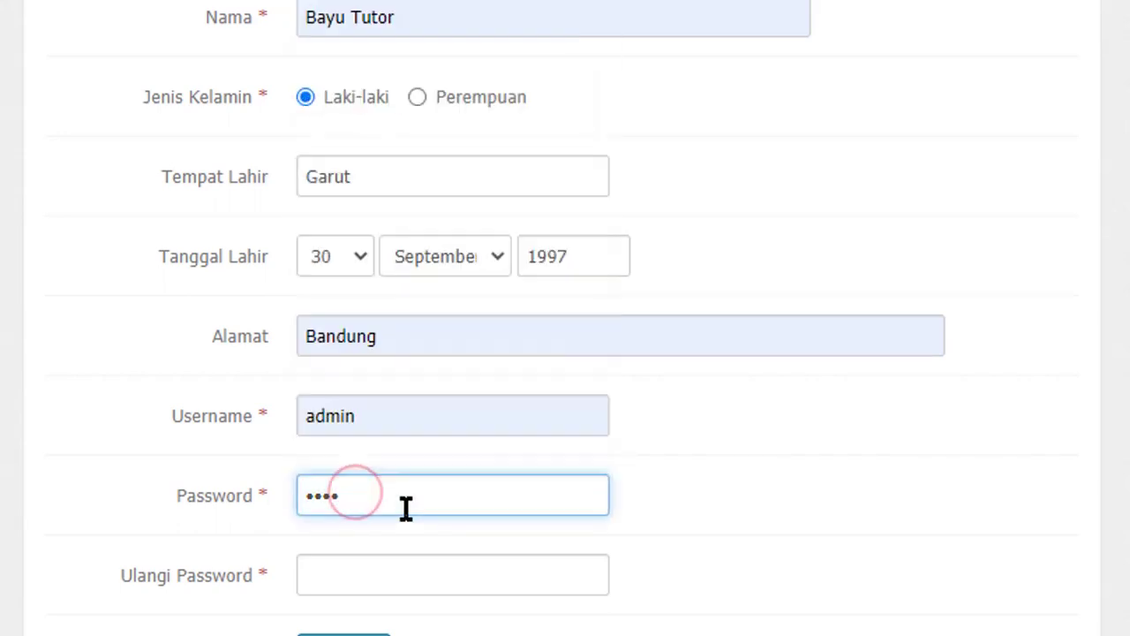
pyautogui.press('BackSpace')
pyautogui.press('BackSpace')
pyautogui.press('BackSpace')
pyautogui.press('BackSpace')
pyautogui.write('admin')
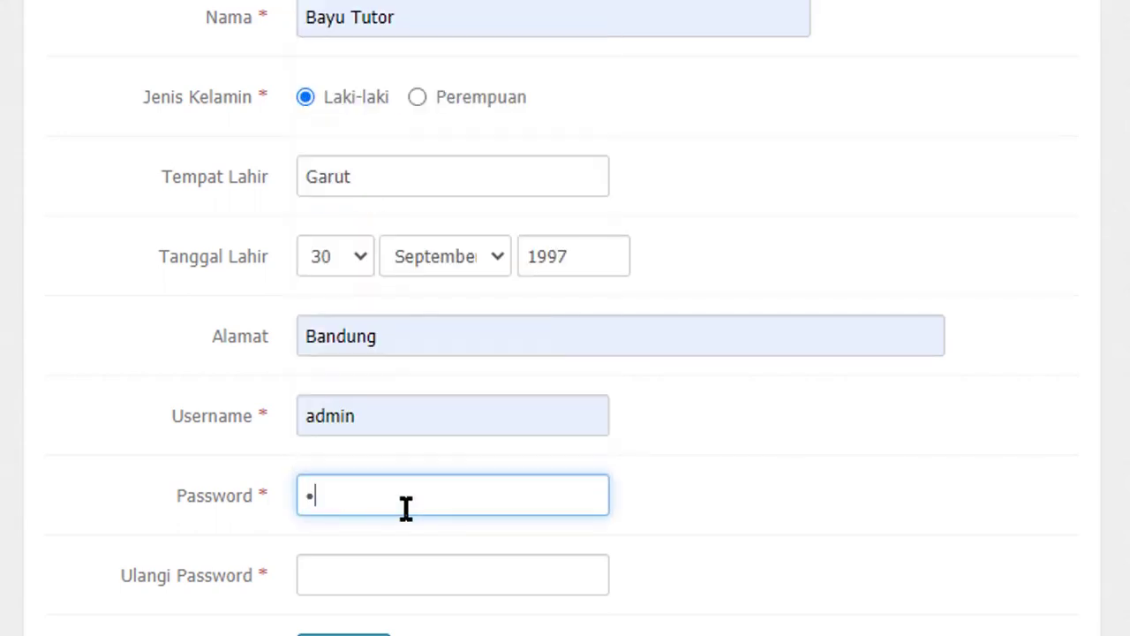
pyautogui.write('123')
pyautogui.click(392, 577)
pyautogui.write('admin')
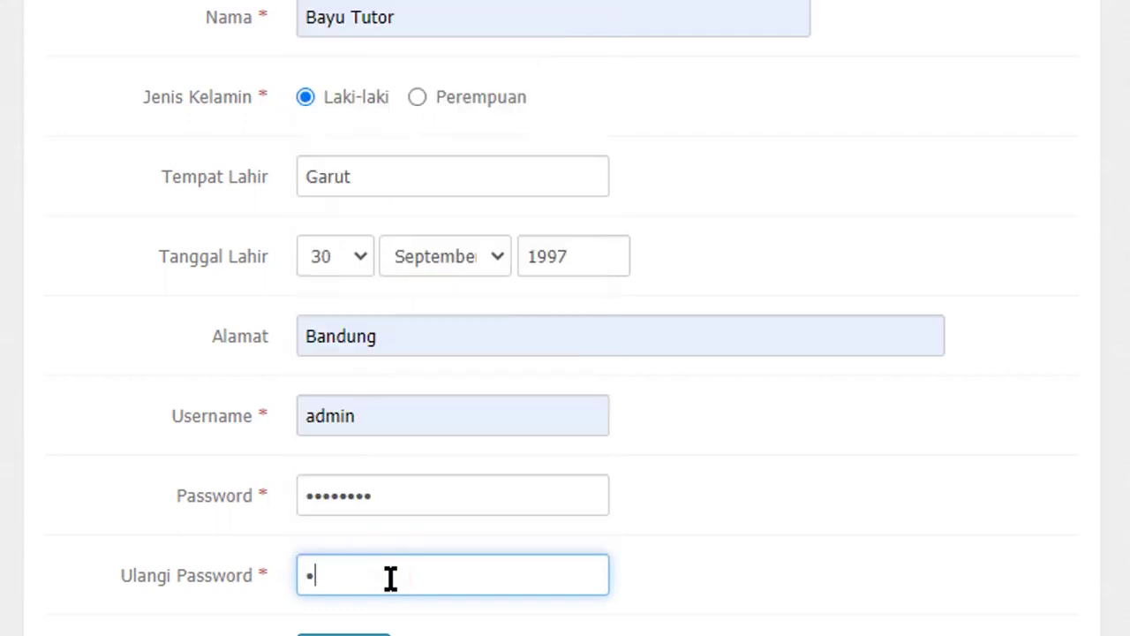
pyautogui.write('123')
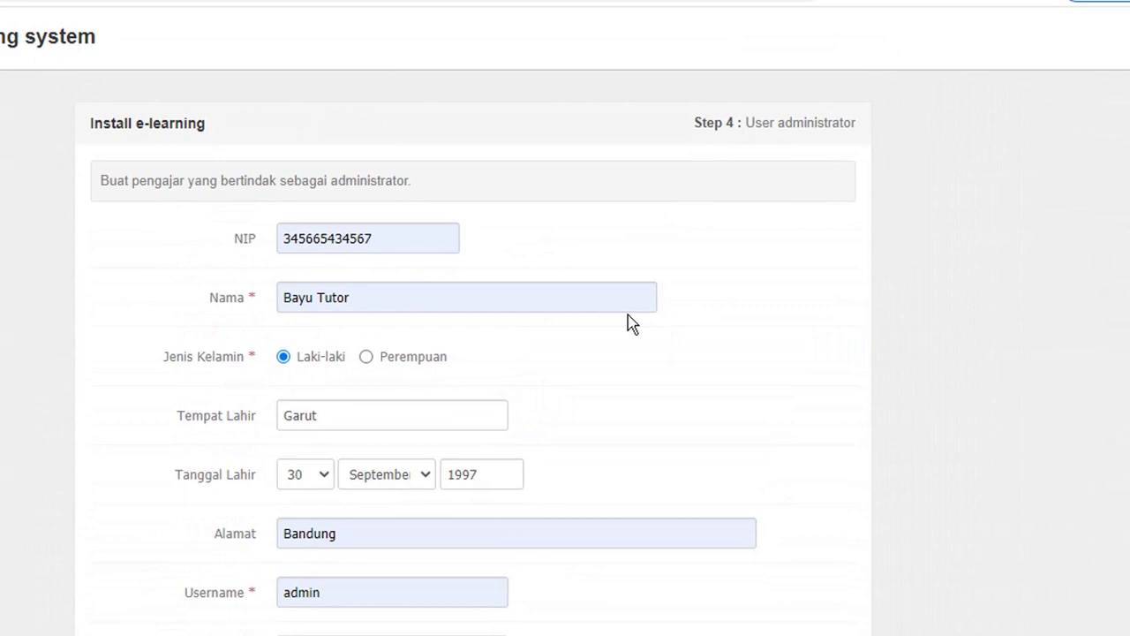
pyautogui.scroll(-3, 628, 315)
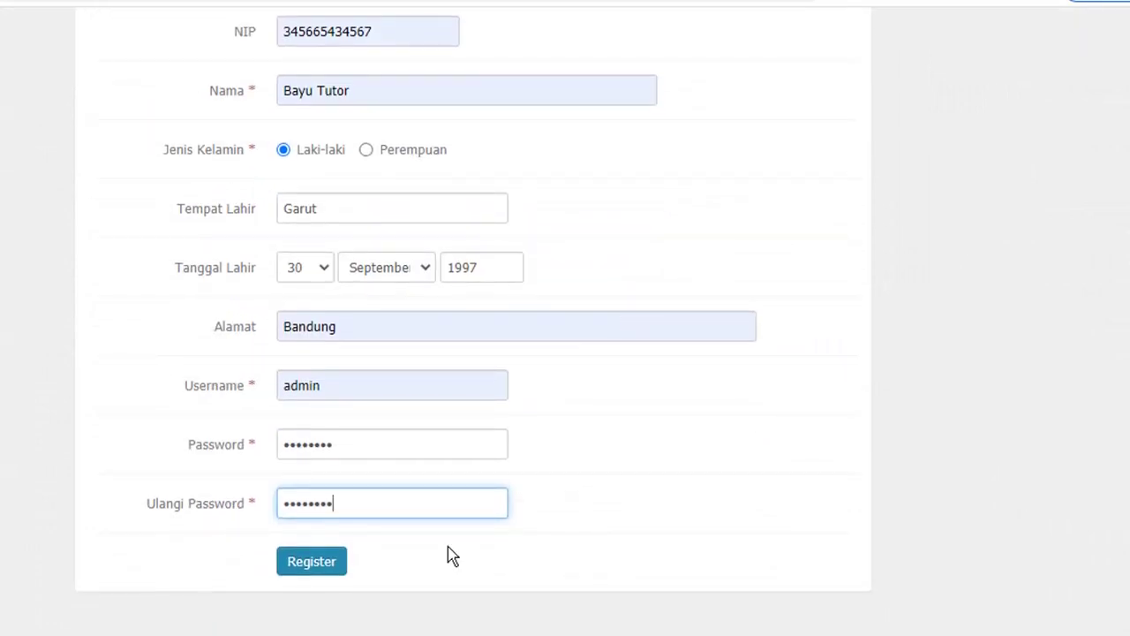
# Step: Try registering, then replace the rejected username 'admin' with the administrator's e-mail address
pyautogui.click(307, 569)
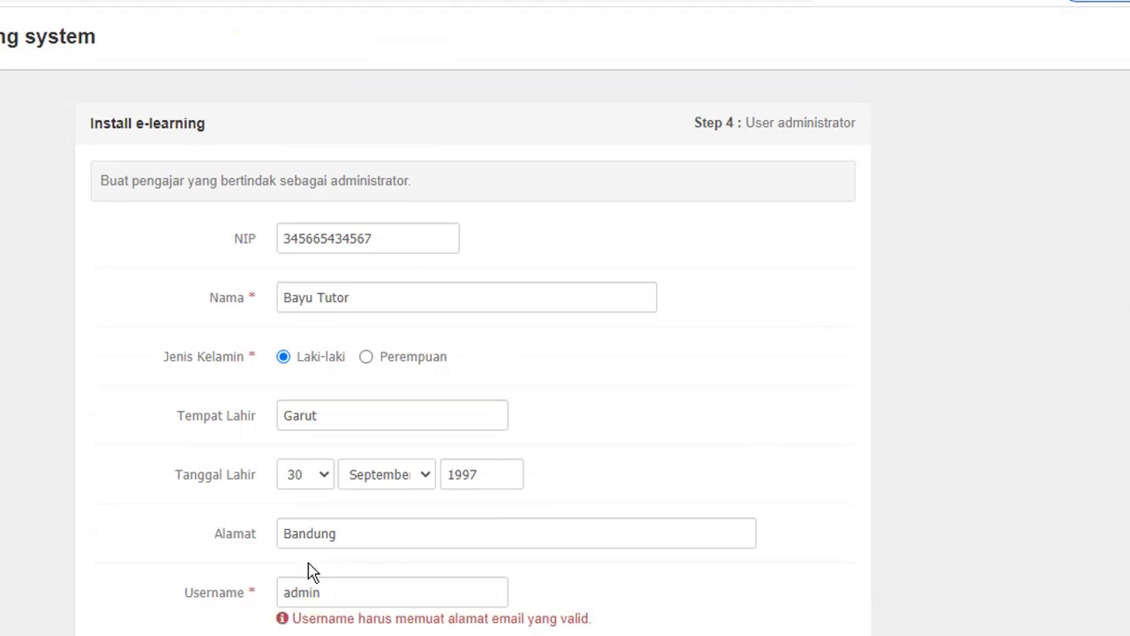
pyautogui.scroll(-3, 457, 516)
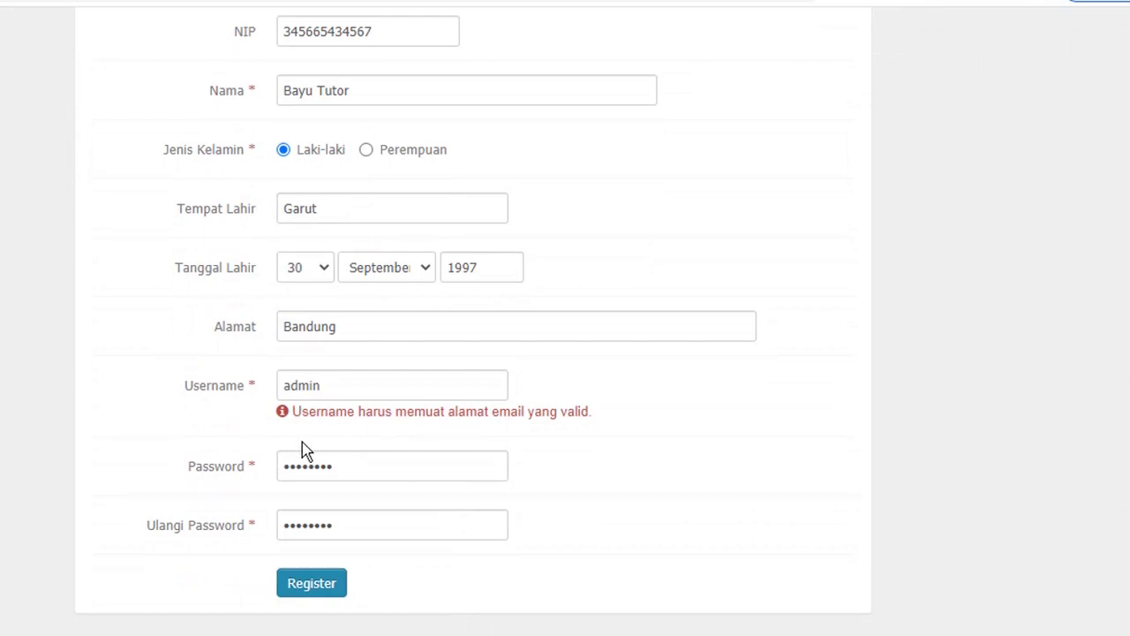
pyautogui.click(351, 393)
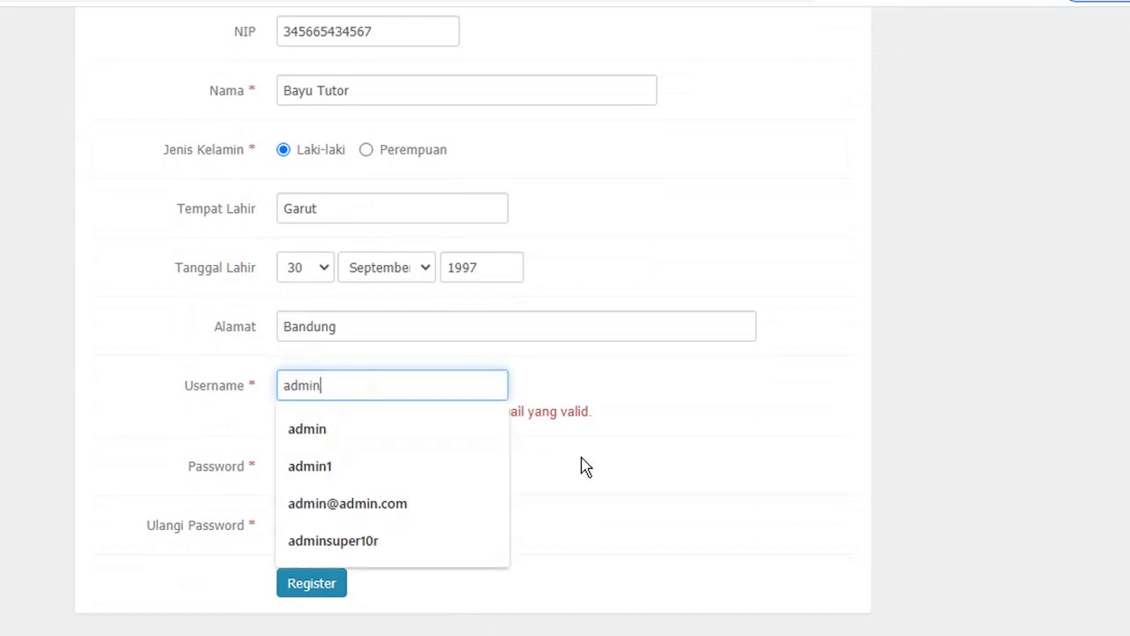
pyautogui.press('BackSpace')
pyautogui.press('BackSpace')
pyautogui.press('BackSpace')
pyautogui.press('BackSpace')
pyautogui.press('BackSpace')
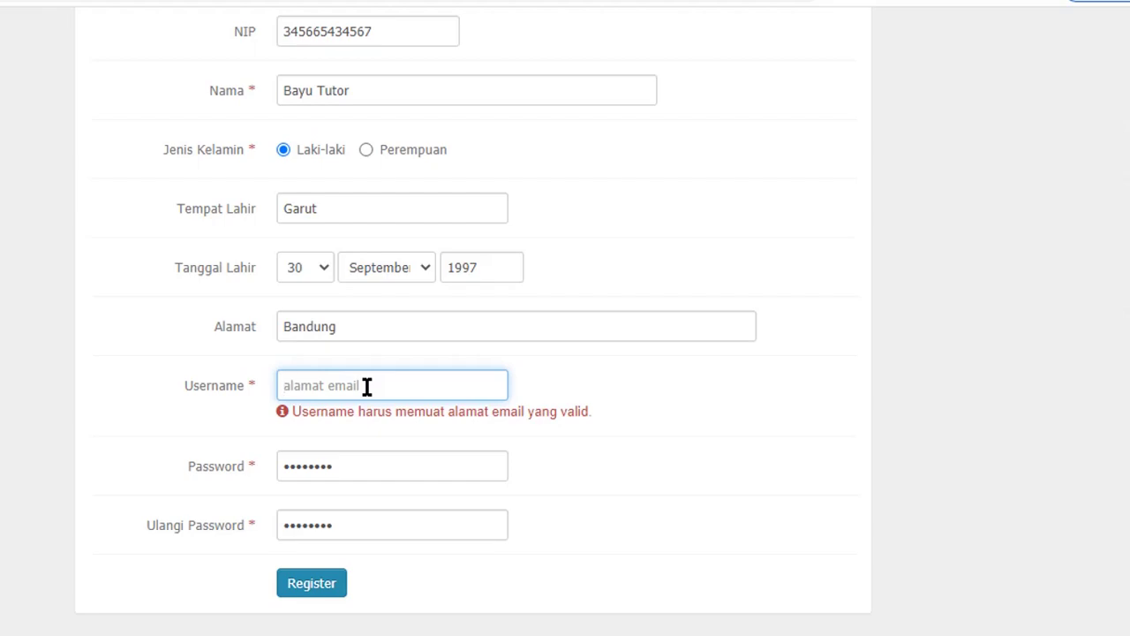
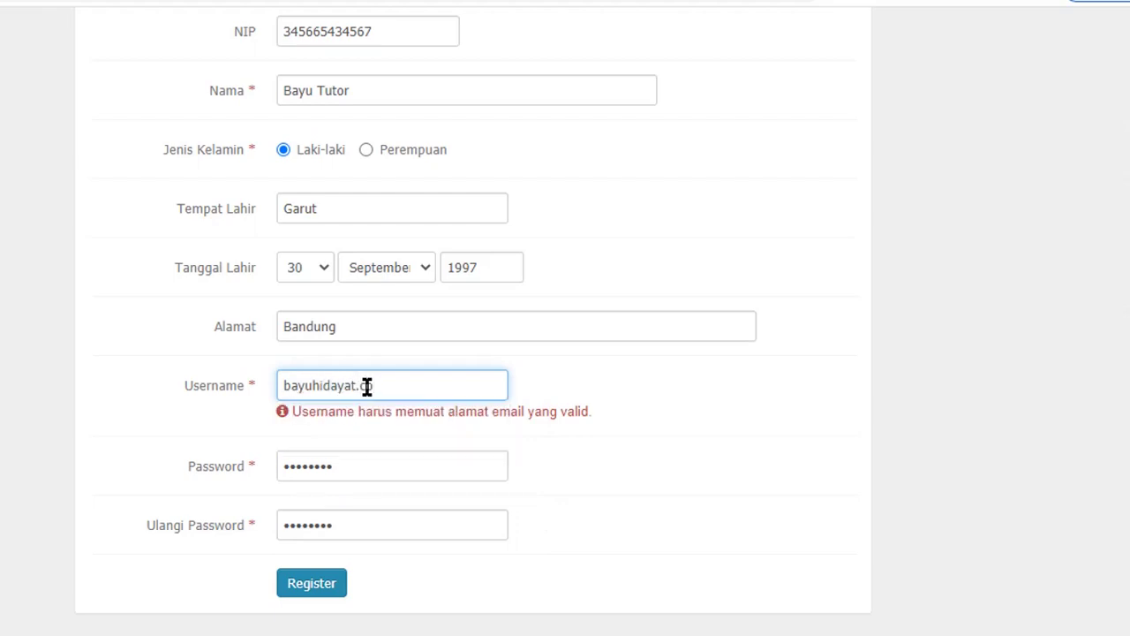
pyautogui.click(645, 380)
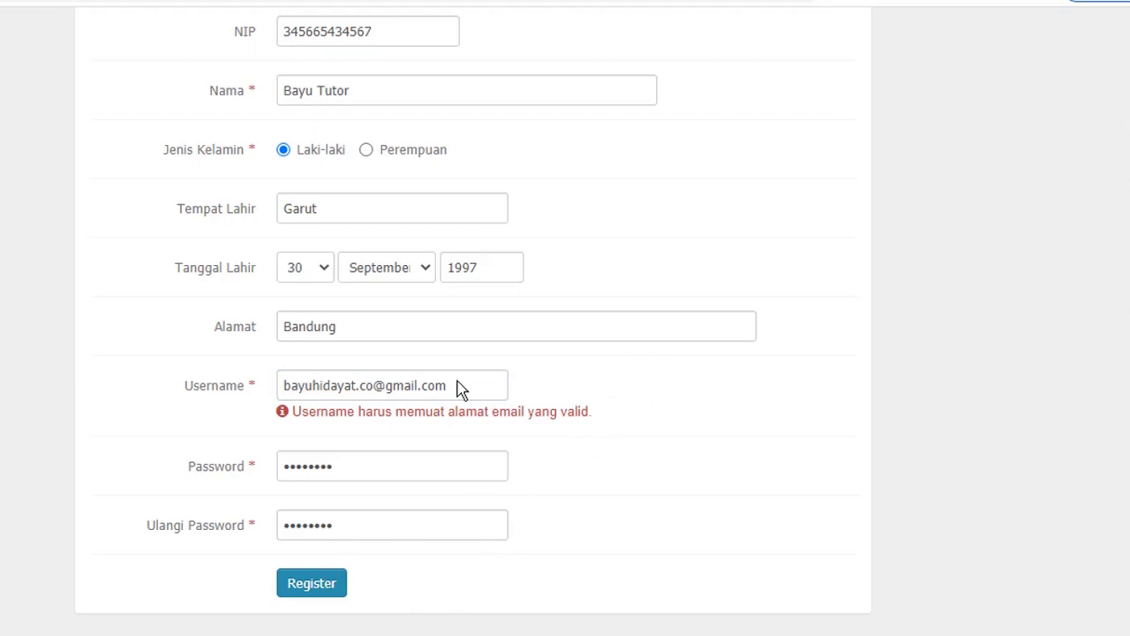
# Step: Register the administrator, then enter its e-mail and password on the login page
pyautogui.click(313, 587)
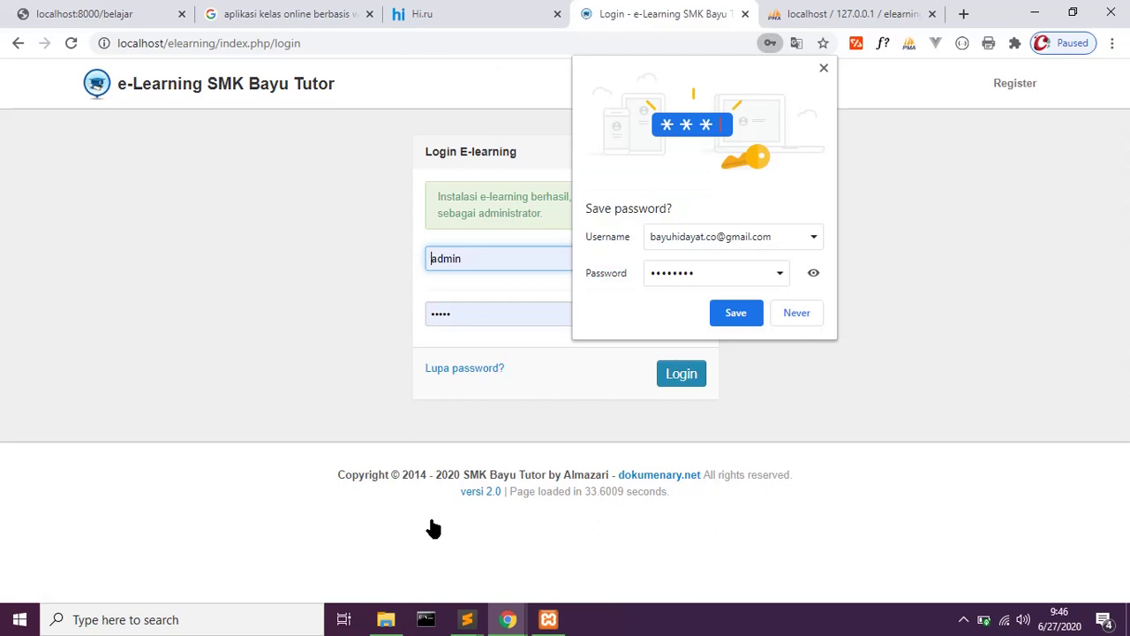
pyautogui.click(825, 70)
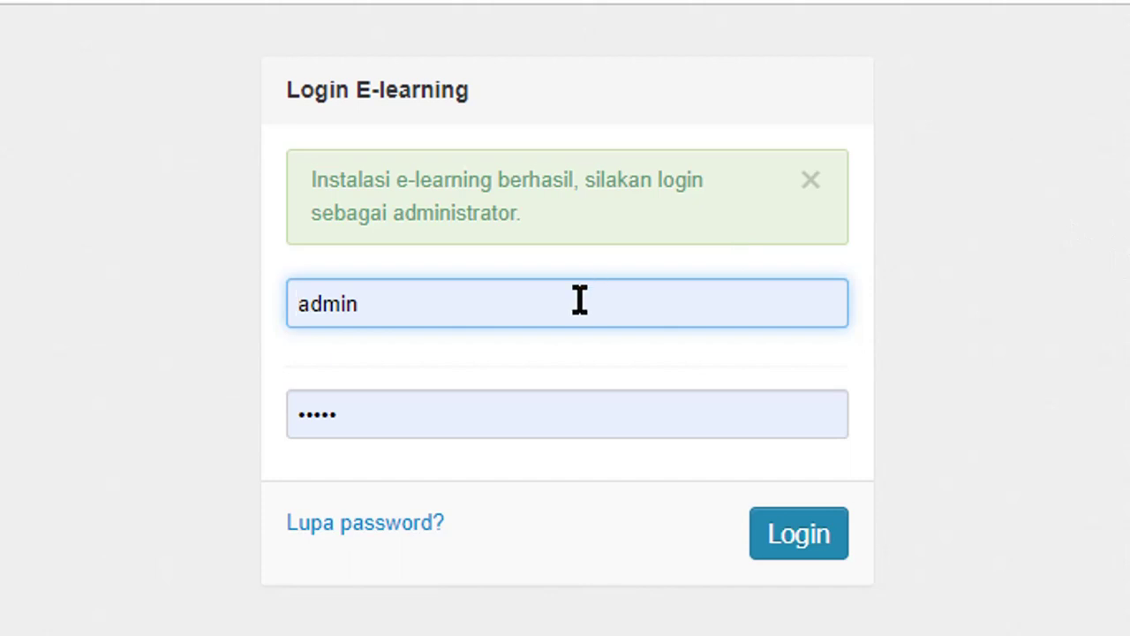
pyautogui.click(578, 301)
pyautogui.press('BackSpace')
pyautogui.press('BackSpace')
pyautogui.press('BackSpace')
pyautogui.press('BackSpace')
pyautogui.press('BackSpace')
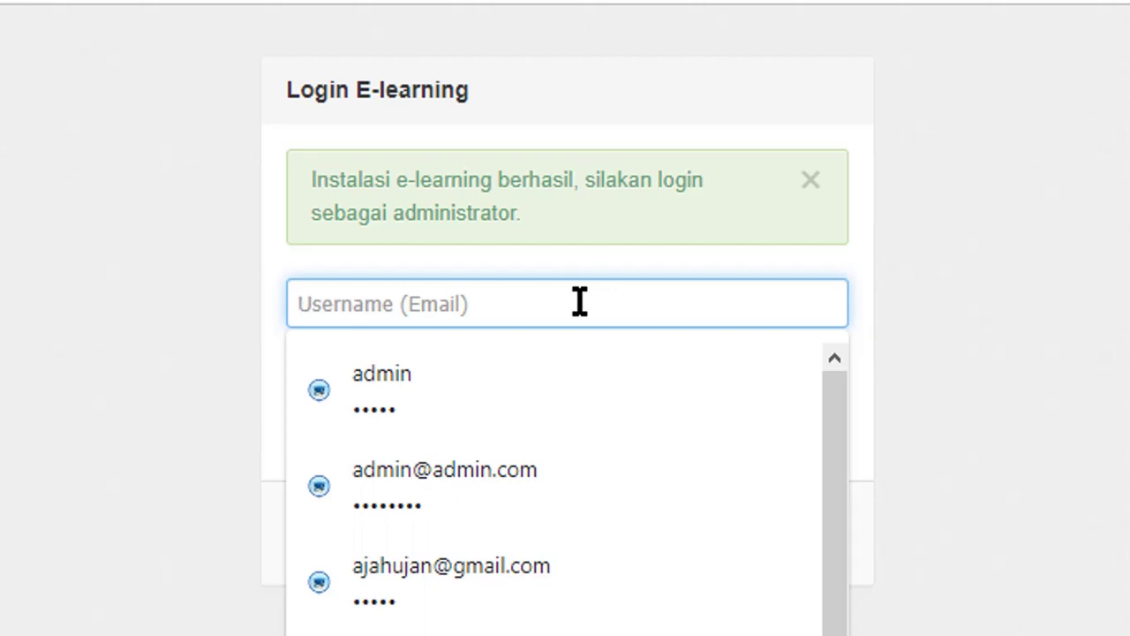
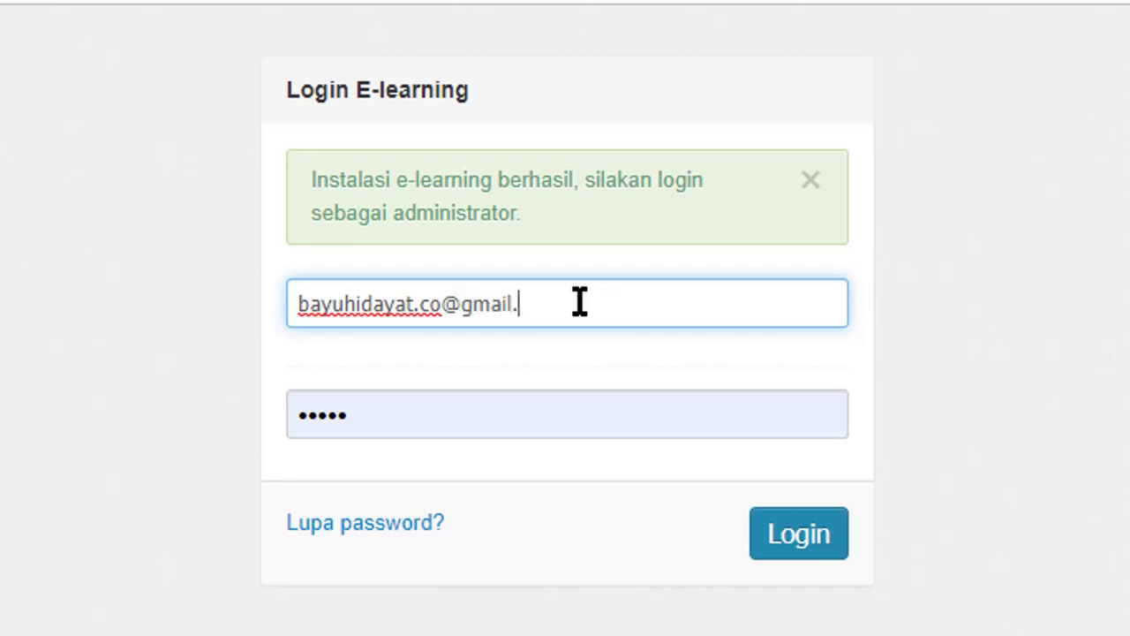
pyautogui.press('Tab')
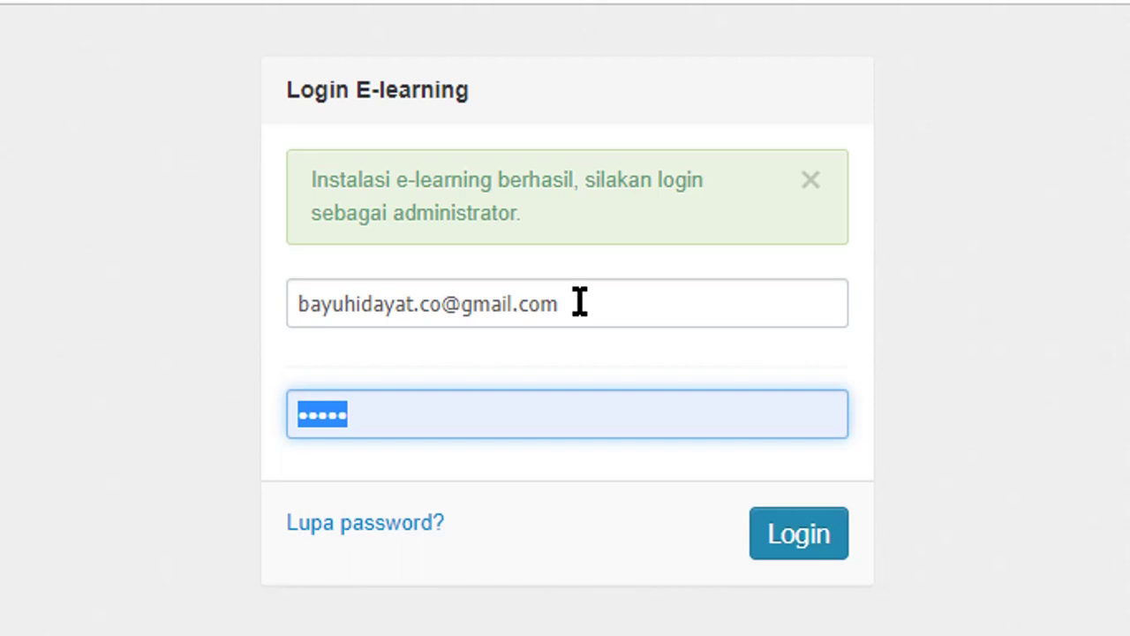
pyautogui.write('******')
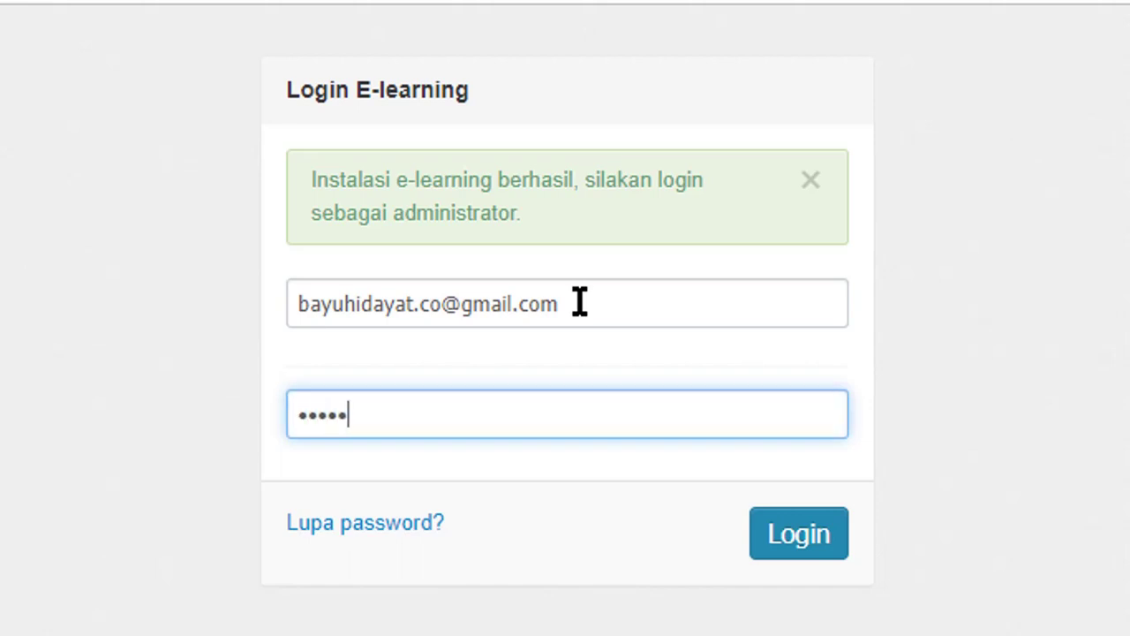
pyautogui.write('**')
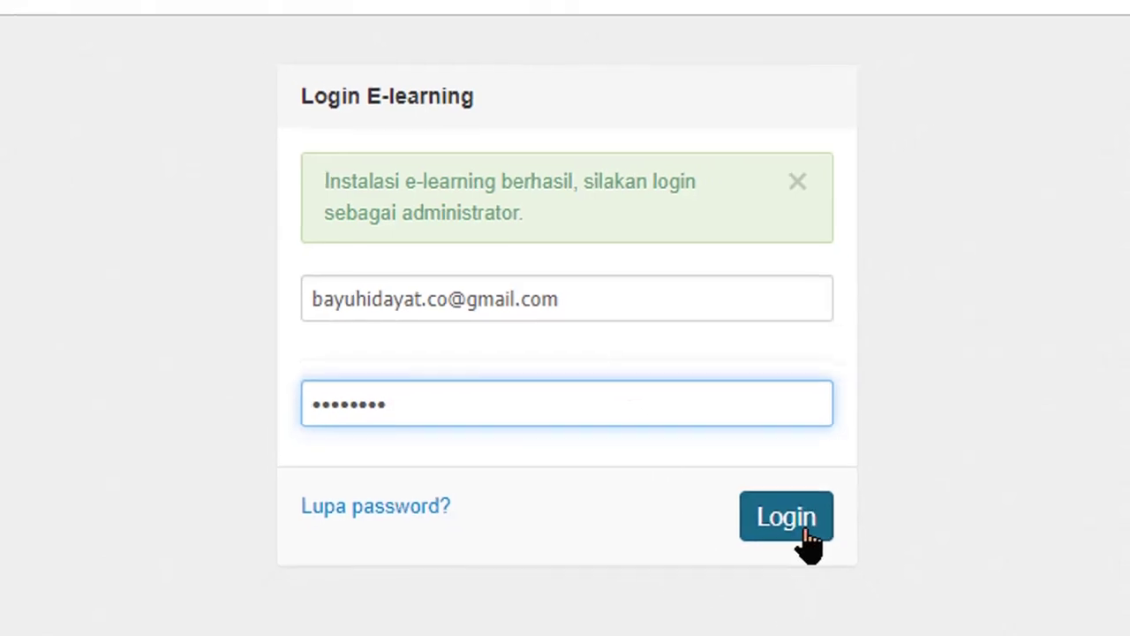
# Step: Log in to the SMK Bayu Tutor dashboard and dismiss the save-password prompt
pyautogui.click(805, 537)
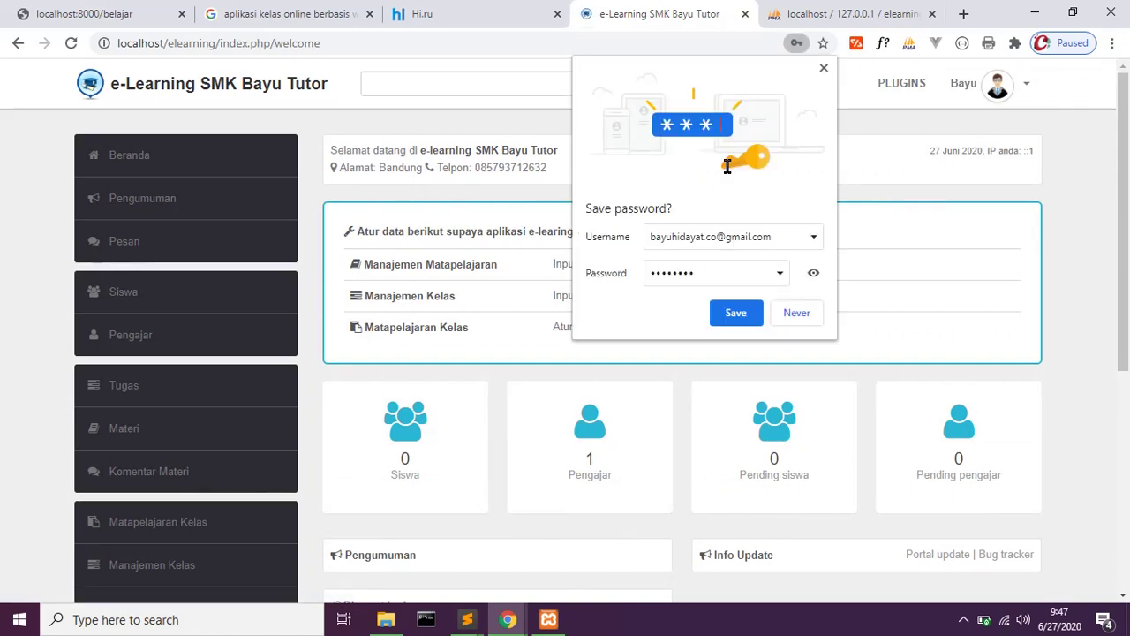
pyautogui.click(823, 70)
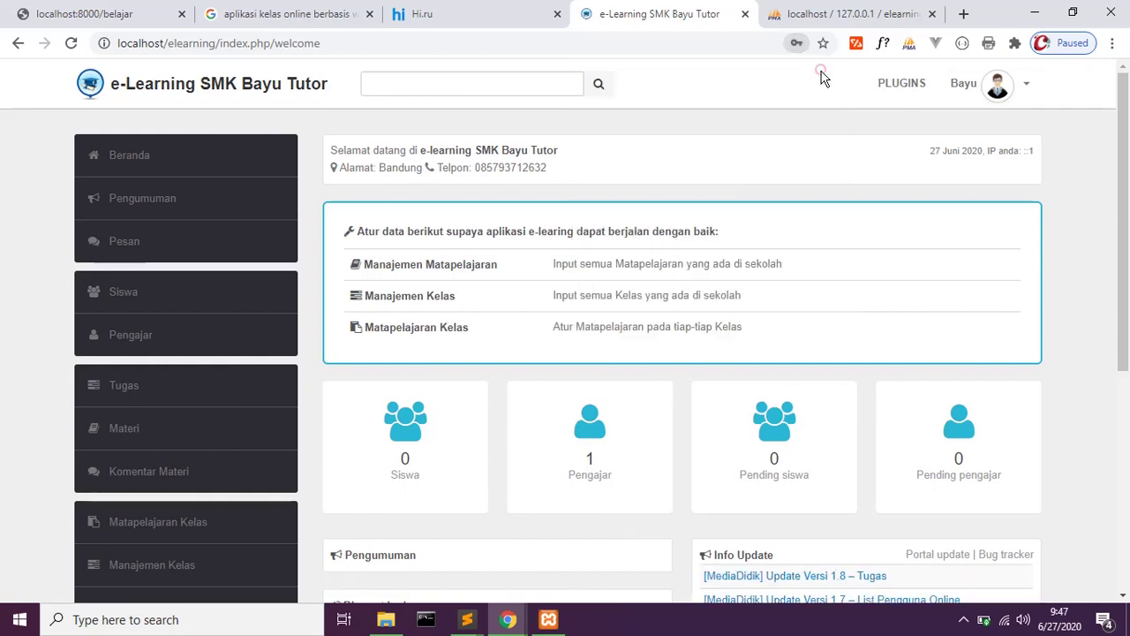